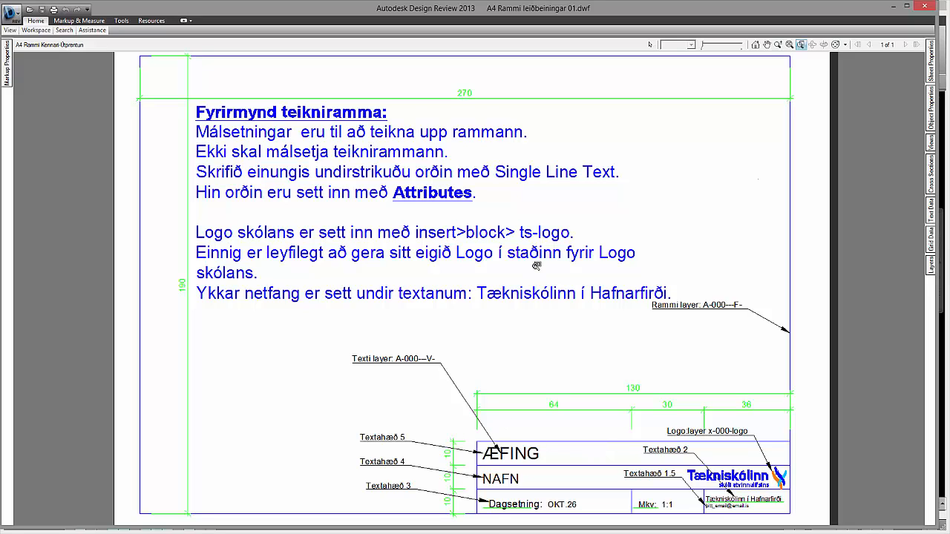
- Switch to the A4 frame drawing in AutoCAD and start an attribute definition with tag ÆFING and default Verkefnaheiti
{"action": "left_click", "coordinate": [892, 8]}
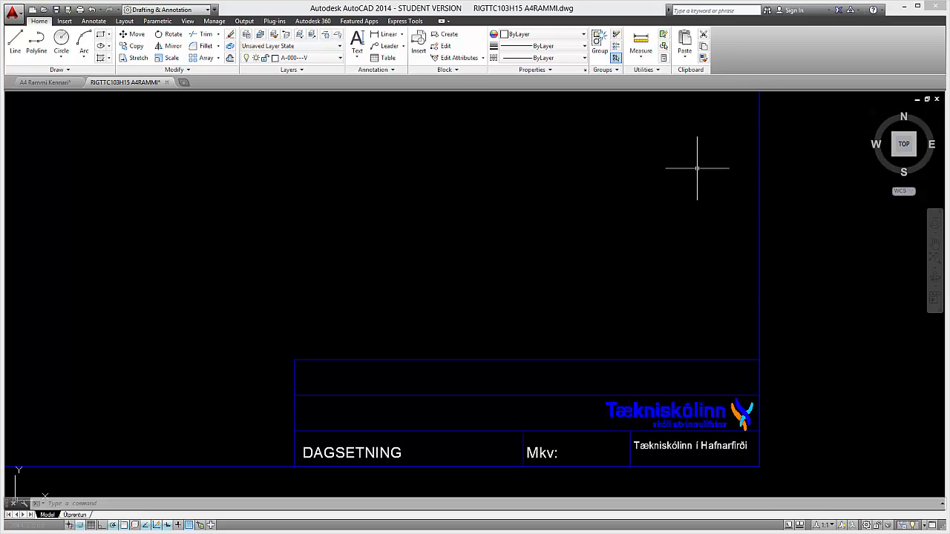
{"action": "scroll", "coordinate": [676, 175], "scroll_direction": "down", "scroll_amount": 1}
{"action": "middle_click_drag", "start_coordinate": [604, 164], "coordinate": [610, 301]}
{"action": "scroll", "coordinate": [610, 301], "scroll_direction": "down", "scroll_amount": 1}
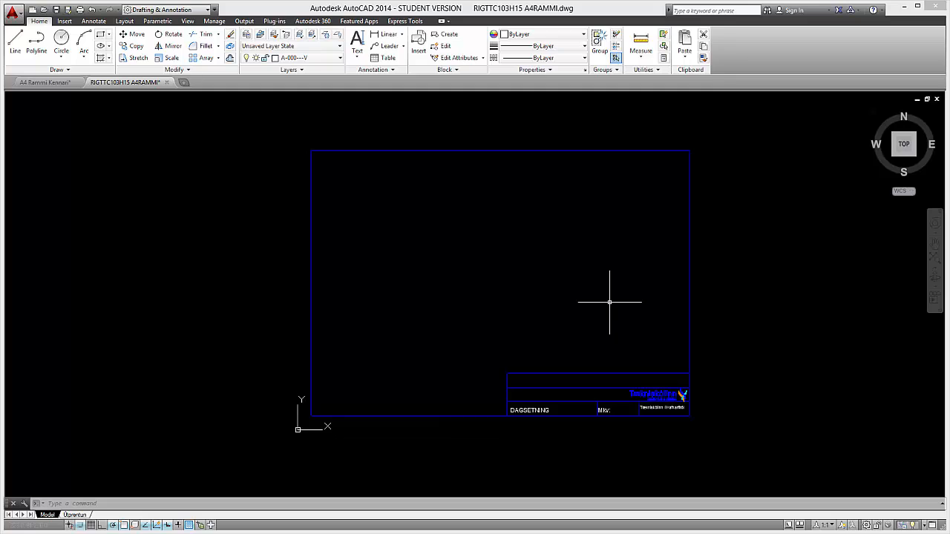
{"action": "scroll", "coordinate": [610, 302], "scroll_direction": "up", "scroll_amount": 2}
{"action": "middle_click_drag", "start_coordinate": [622, 312], "coordinate": [565, 266]}
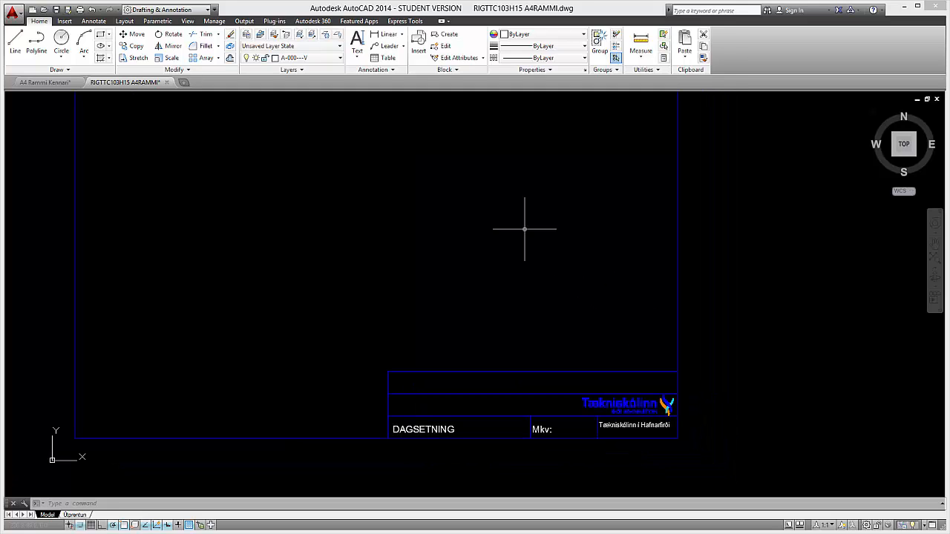
{"action": "left_click", "coordinate": [445, 70]}
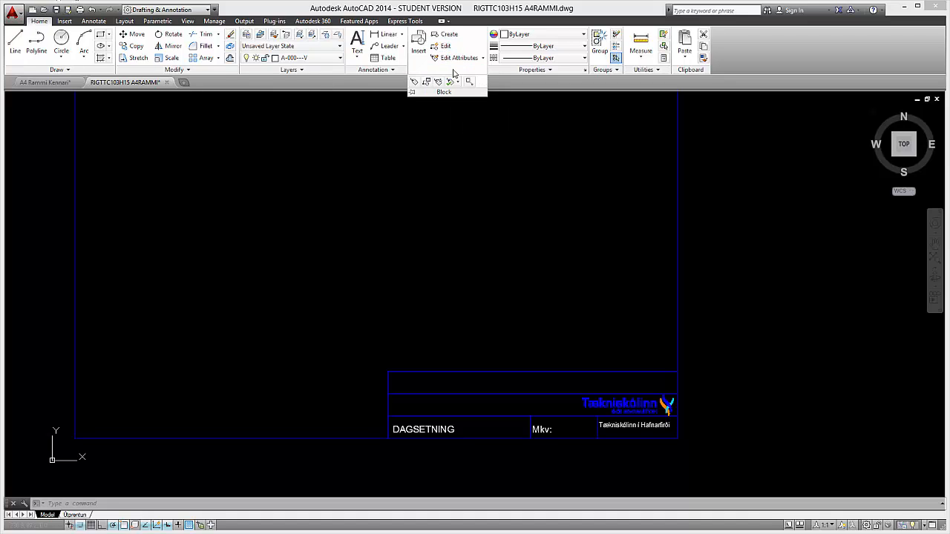
{"action": "left_click", "coordinate": [414, 83]}
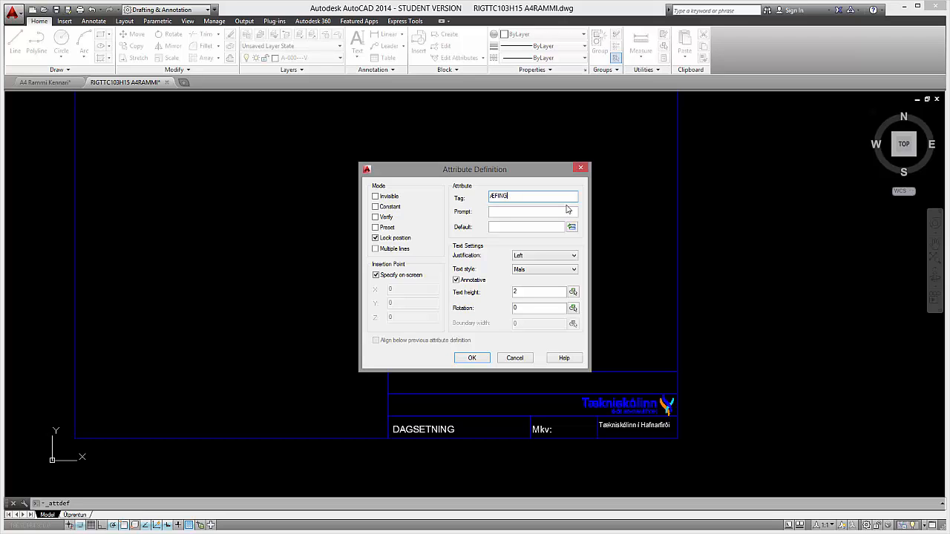
{"action": "key", "text": "Tab"}
{"action": "key", "text": "Tab"}
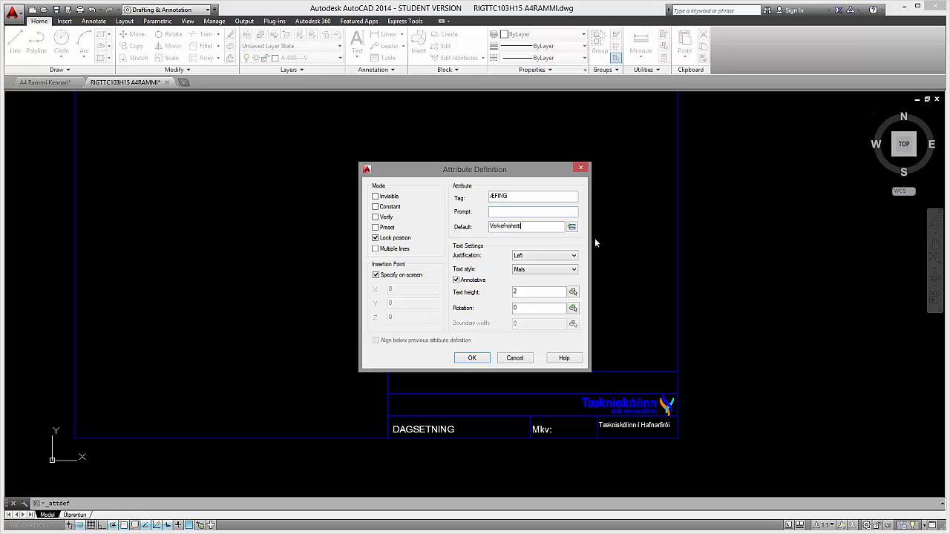
- Give the ÆFING attribute the KENNARI text style, make it annotative and set its text height to 5
{"action": "left_click_drag", "start_coordinate": [522, 293], "coordinate": [508, 296]}
{"action": "left_click", "coordinate": [528, 271]}
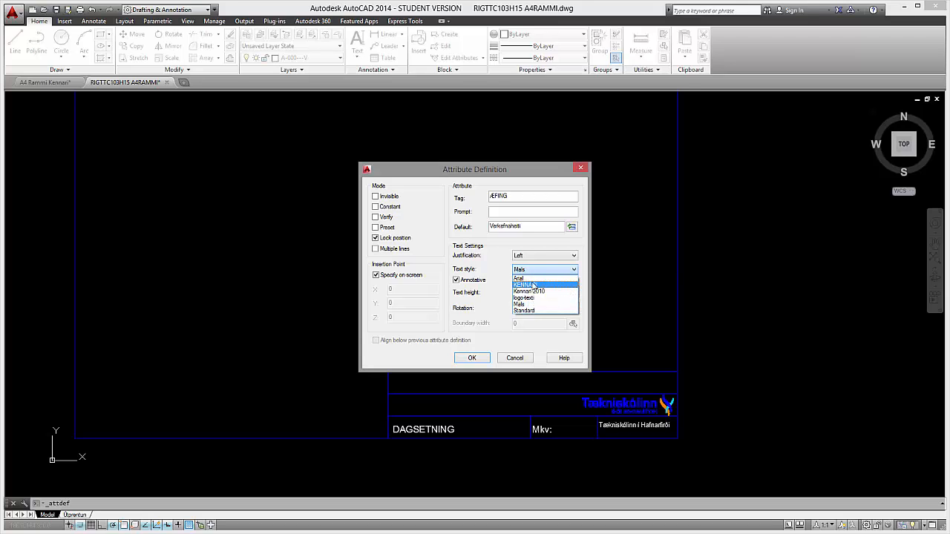
{"action": "left_click", "coordinate": [541, 285]}
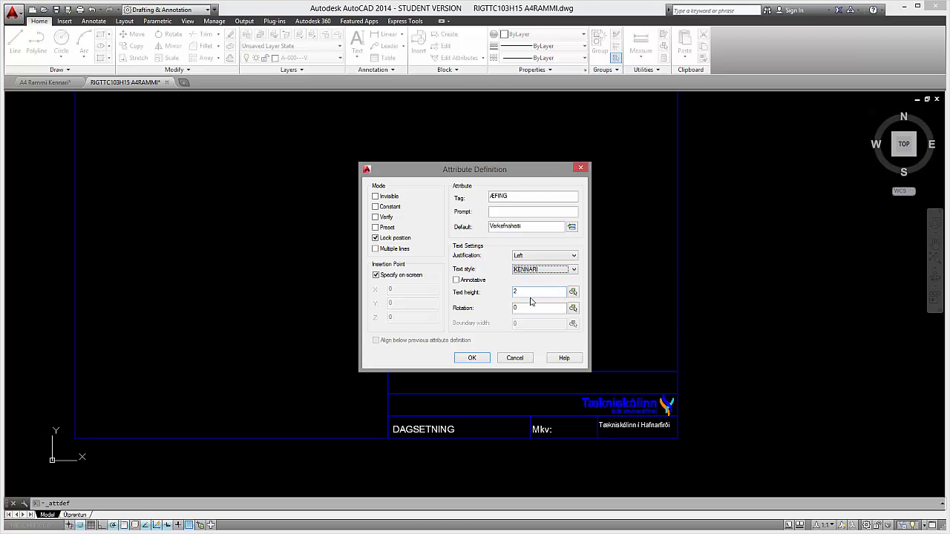
{"action": "left_click_drag", "start_coordinate": [531, 292], "coordinate": [484, 293]}
{"action": "left_click", "coordinate": [456, 280]}
{"action": "key", "text": "Tab"}
{"action": "key", "text": "Tab"}
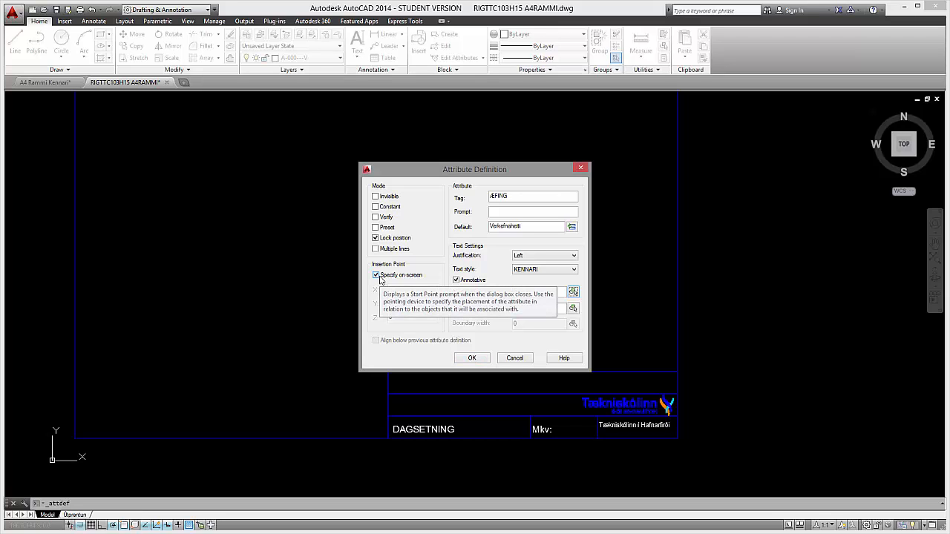
- Place the ÆFING attribute at the left end of the title block's top row
{"action": "left_click", "coordinate": [470, 358]}
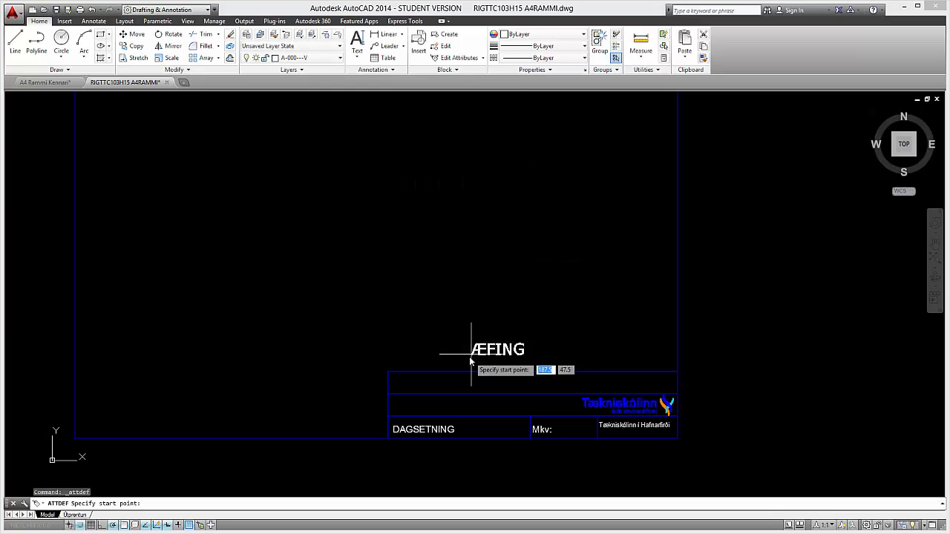
{"action": "scroll", "coordinate": [471, 357], "scroll_direction": "up", "scroll_amount": 6}
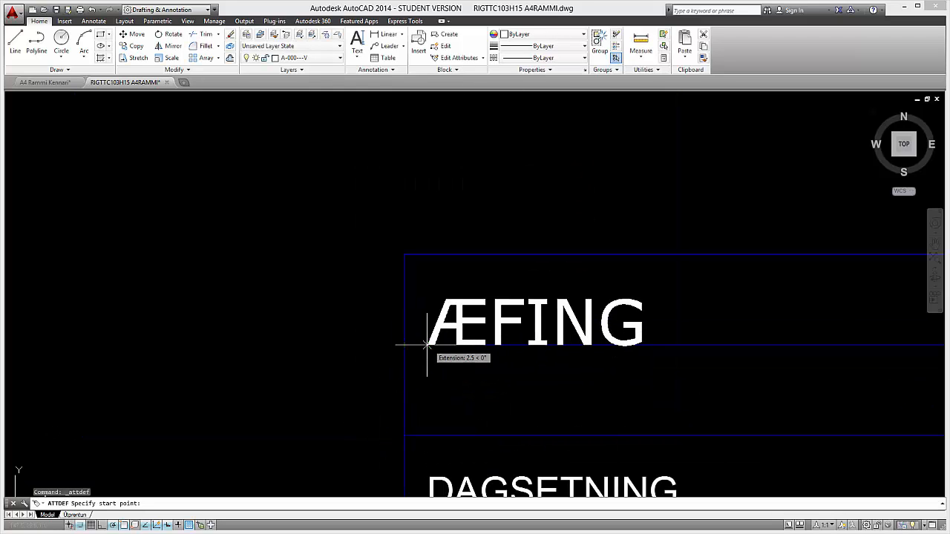
{"action": "left_click", "coordinate": [427, 323]}
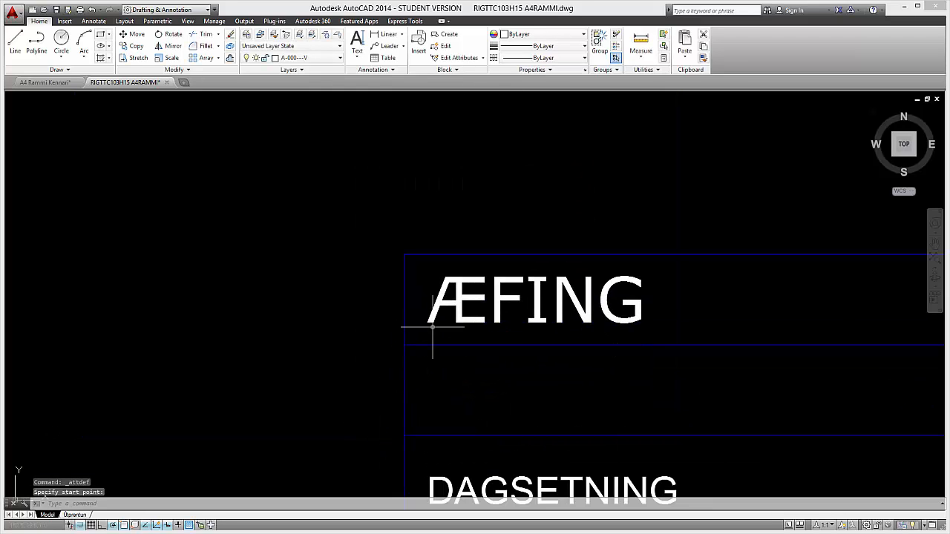
{"action": "scroll", "coordinate": [430, 327], "scroll_direction": "down", "scroll_amount": 4}
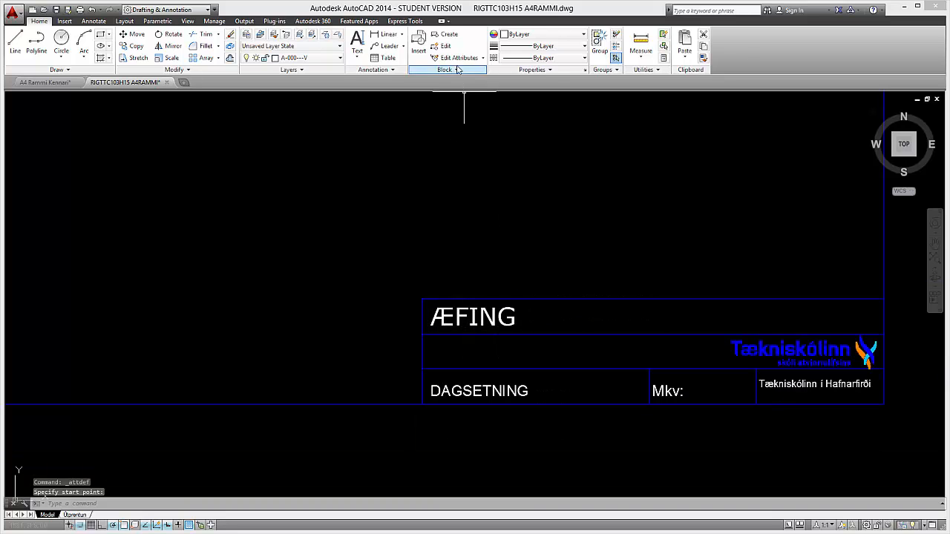
- Check the Design Review reference sheet, then in AutoCAD define an annotative attribute with tag NAFN, default Nafnið þitt and text height 4
{"action": "left_click", "coordinate": [496, 533]}
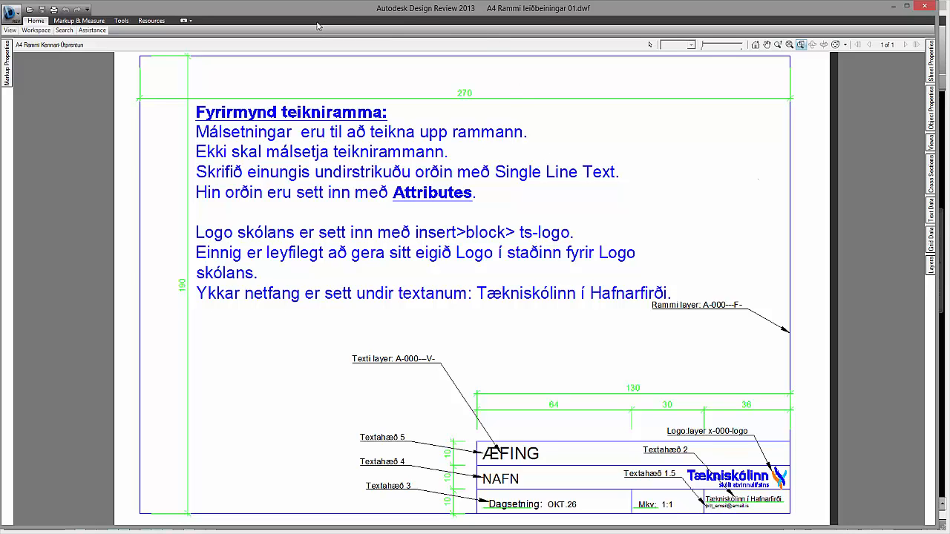
{"action": "mouse_move", "coordinate": [321, 11]}
{"action": "left_mouse_down"}
{"action": "mouse_move", "coordinate": [357, 58]}
{"action": "mouse_move", "coordinate": [387, 187]}
{"action": "left_mouse_up"}
{"action": "left_click", "coordinate": [453, 160]}
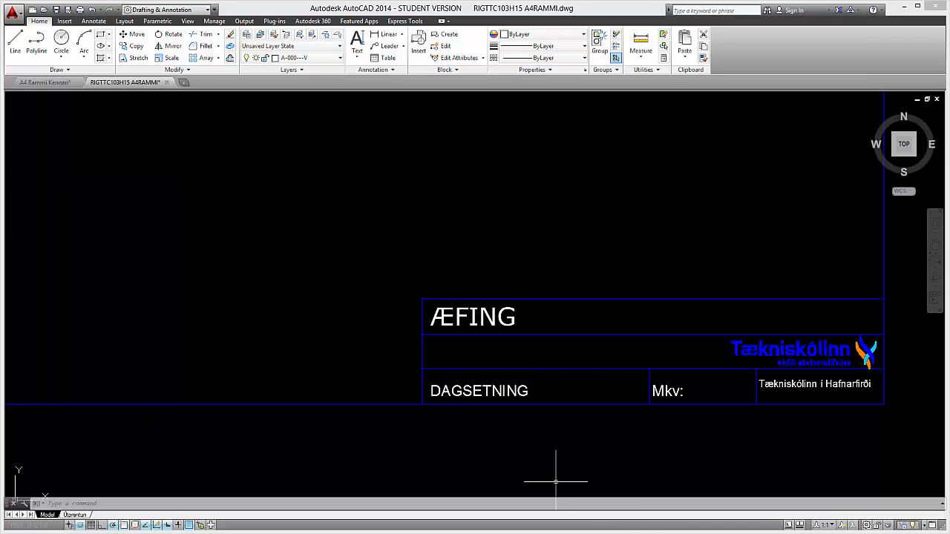
{"action": "left_click", "coordinate": [448, 71]}
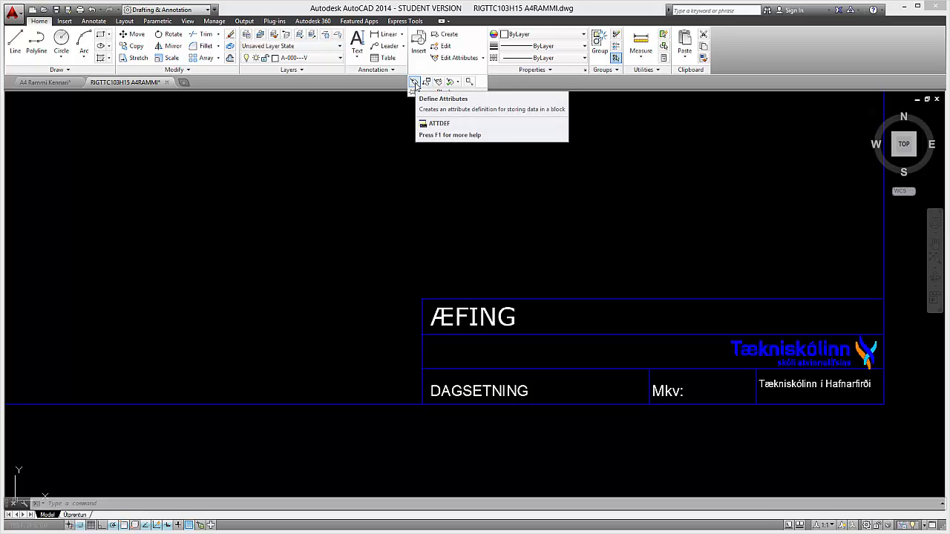
{"action": "left_click", "coordinate": [415, 83]}
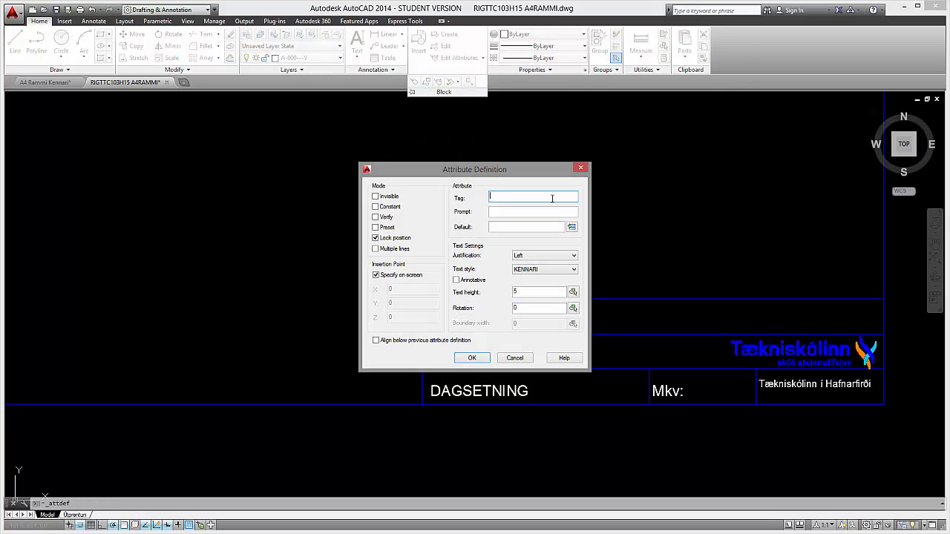
{"action": "type", "text": "na"}
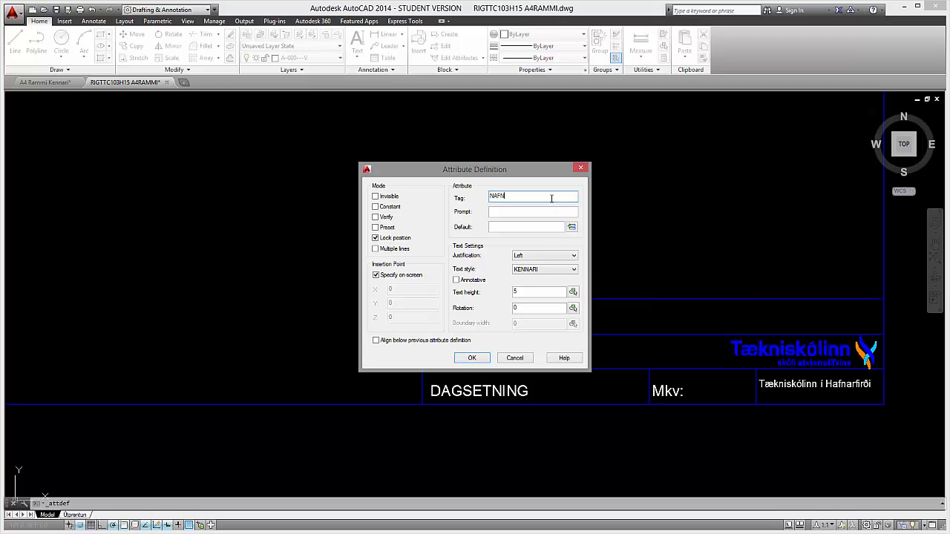
{"action": "left_click", "coordinate": [547, 225]}
{"action": "left_click", "coordinate": [455, 280]}
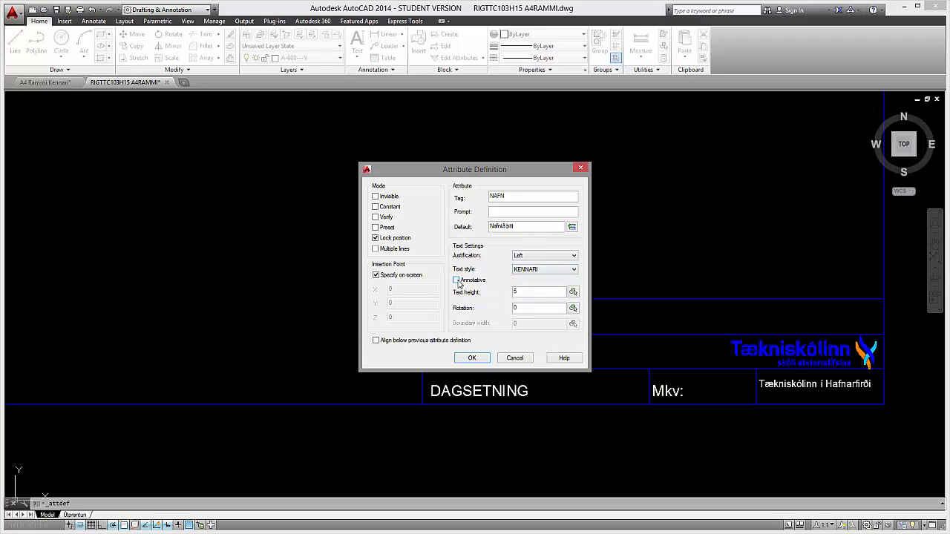
{"action": "double_click", "coordinate": [510, 292]}
{"action": "type", "text": "4"}
{"action": "key", "text": "Tab"}
- Place the NAFN attribute in the title block's middle row, aligned with the start of the ÆFING text
{"action": "left_click", "coordinate": [472, 358]}
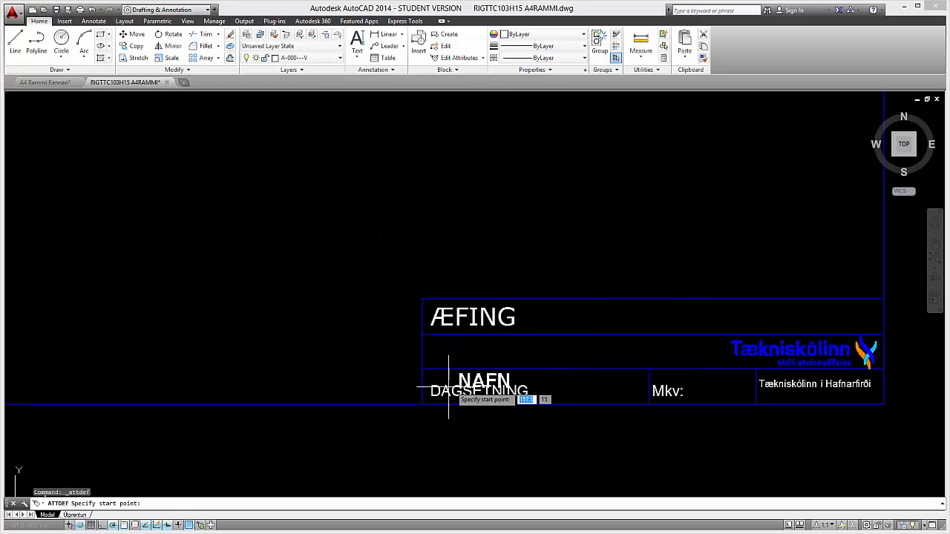
{"action": "scroll", "coordinate": [381, 357], "scroll_direction": "up", "scroll_amount": 4}
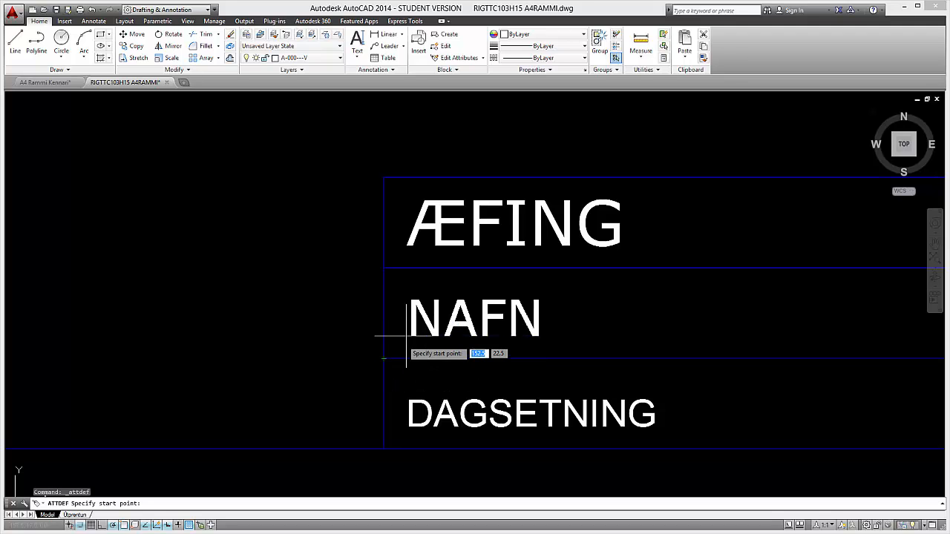
{"action": "left_click", "coordinate": [403, 338]}
{"action": "scroll", "coordinate": [405, 339], "scroll_direction": "down", "scroll_amount": 4}
{"action": "middle_click_drag", "start_coordinate": [428, 351], "coordinate": [300, 332]}
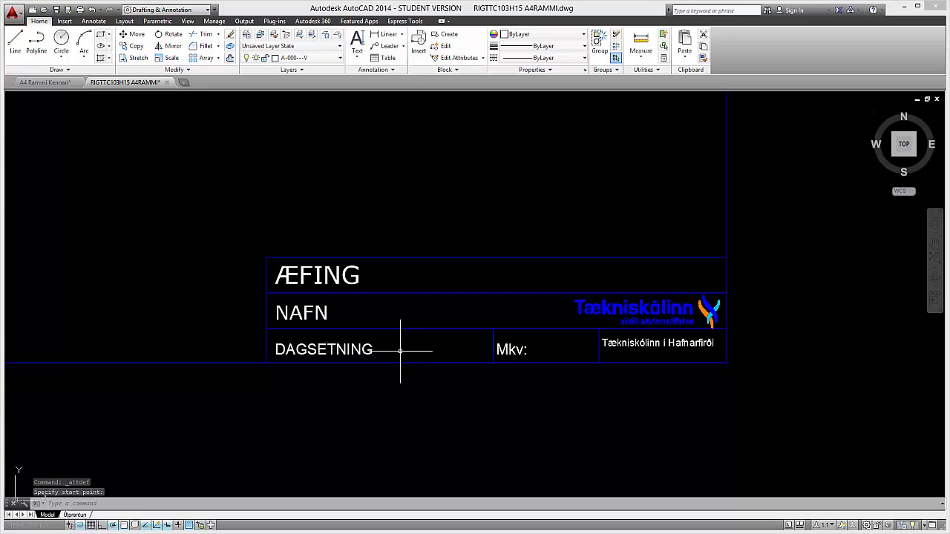
- Define an annotative attribute with tag Dagsetning, default 27.okt and text height 3
{"action": "left_click", "coordinate": [447, 70]}
{"action": "left_click", "coordinate": [416, 81]}
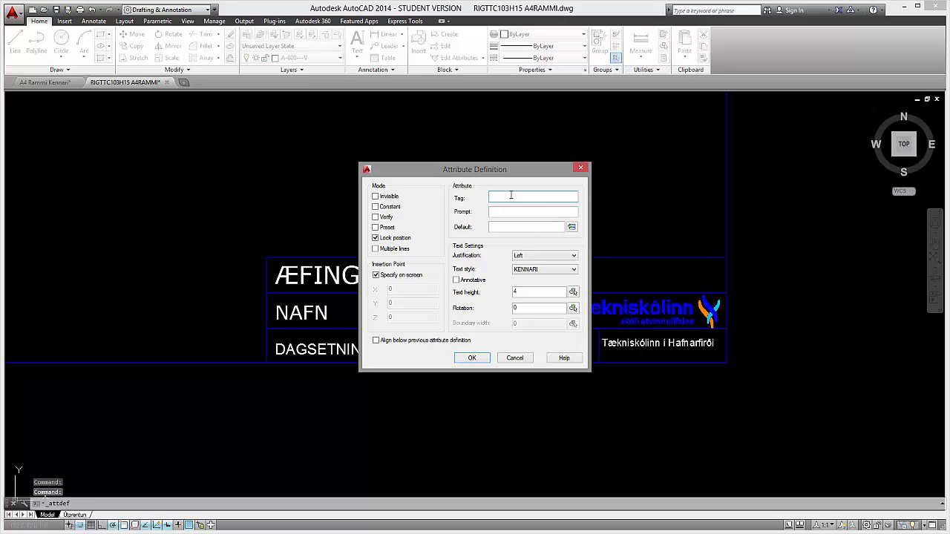
{"action": "type", "text": "Dagse"}
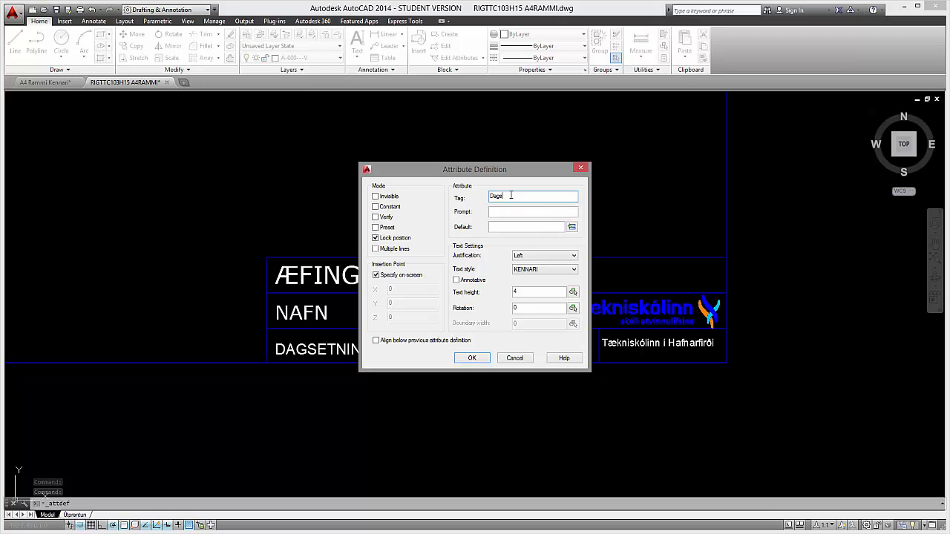
{"action": "type", "text": "tning"}
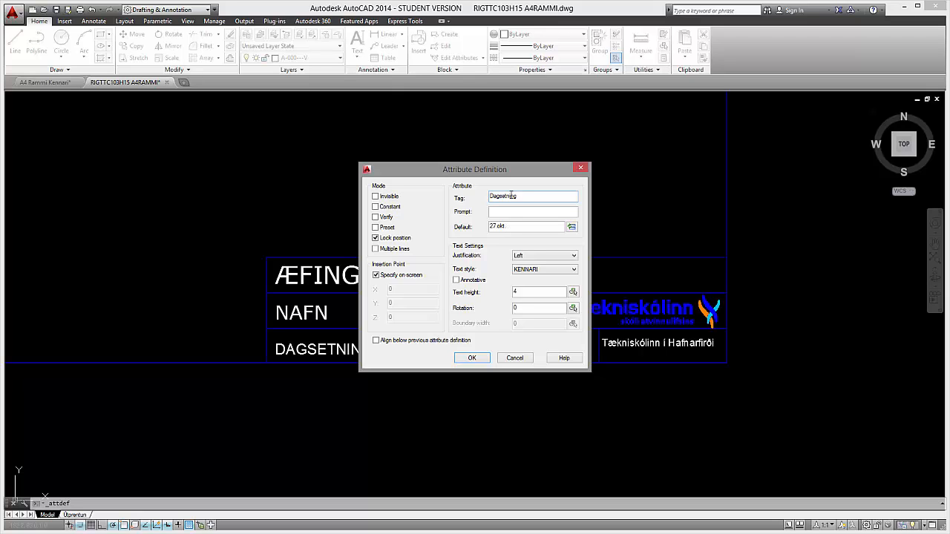
{"action": "left_click", "coordinate": [457, 280]}
{"action": "double_click", "coordinate": [528, 294]}
{"action": "type", "text": "3"}
- Place the date attribute directly after the DAGSETNING label in the title block's bottom row
{"action": "left_click", "coordinate": [472, 358]}
{"action": "scroll", "coordinate": [437, 362], "scroll_direction": "up", "scroll_amount": 2}
{"action": "scroll", "coordinate": [436, 362], "scroll_direction": "up", "scroll_amount": 2}
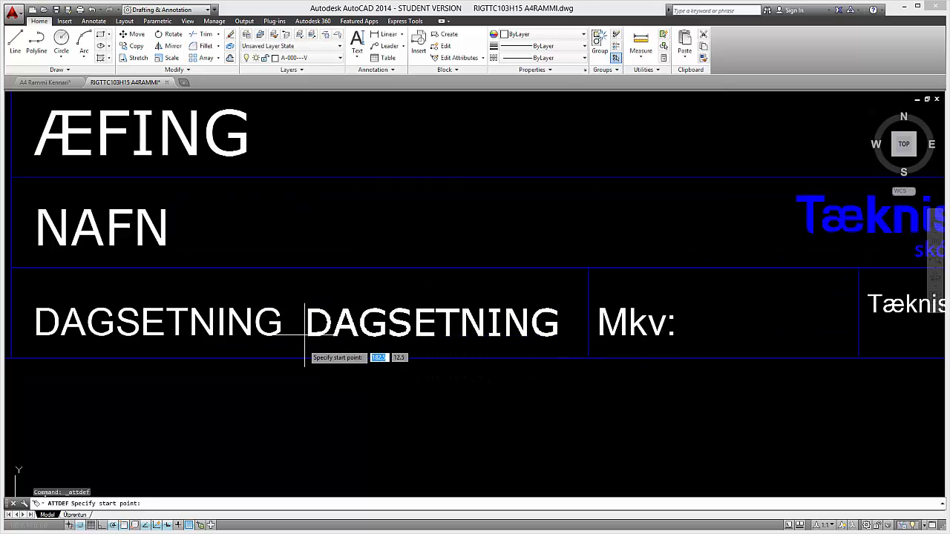
{"action": "left_click", "coordinate": [305, 336]}
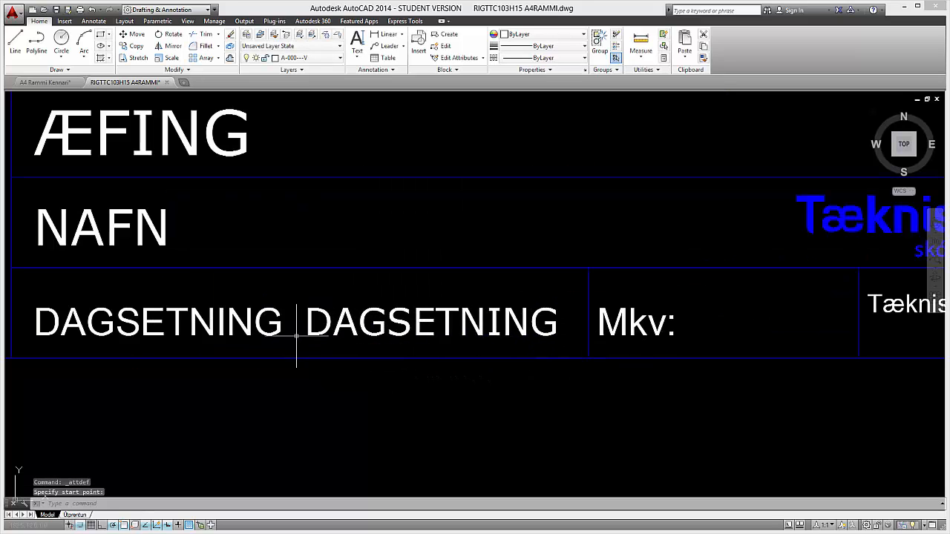
{"action": "scroll", "coordinate": [467, 276], "scroll_direction": "down", "scroll_amount": 3}
{"action": "scroll", "coordinate": [484, 266], "scroll_direction": "down", "scroll_amount": 2}
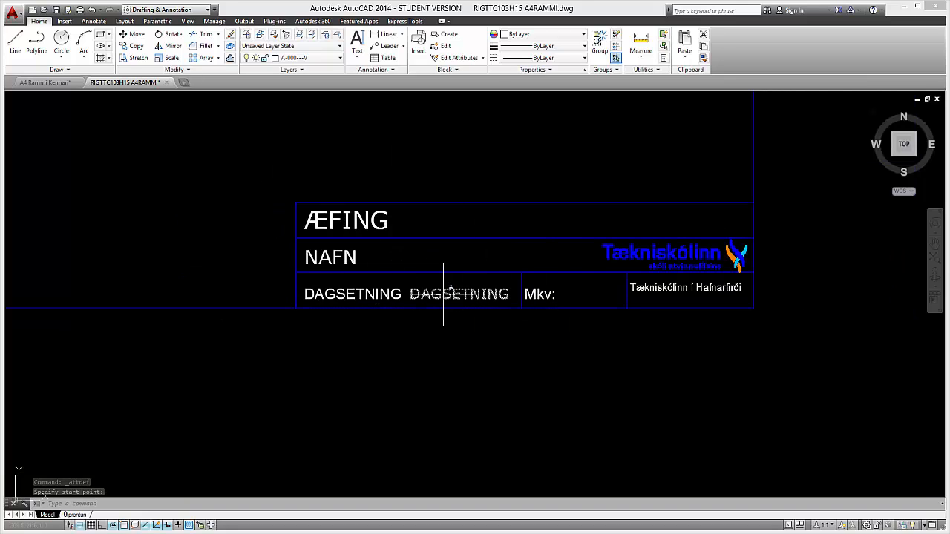
{"action": "middle_click_drag", "start_coordinate": [537, 325], "coordinate": [519, 333]}
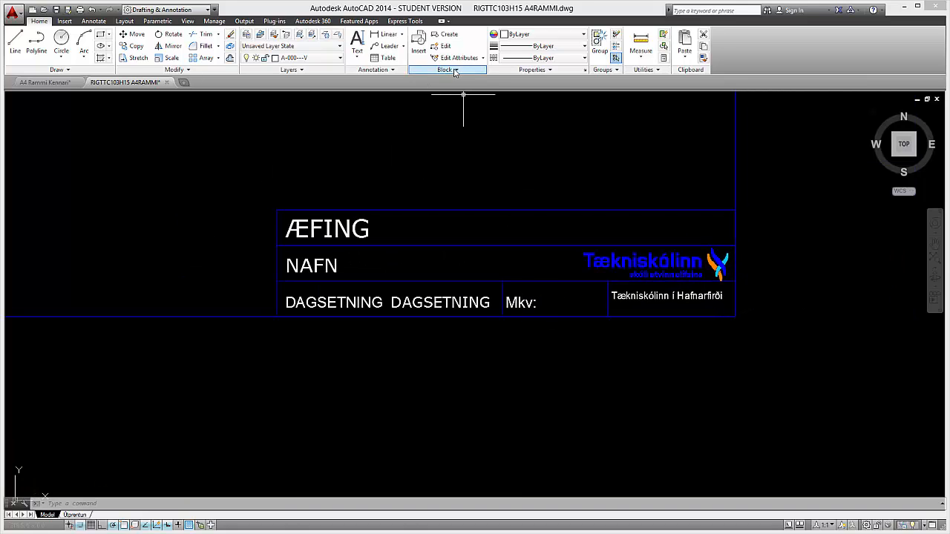
- Define an annotative attribute with tag Mælikvarði and default 1:50, keeping text height 3
{"action": "left_click", "coordinate": [415, 70]}
{"action": "left_click", "coordinate": [415, 83]}
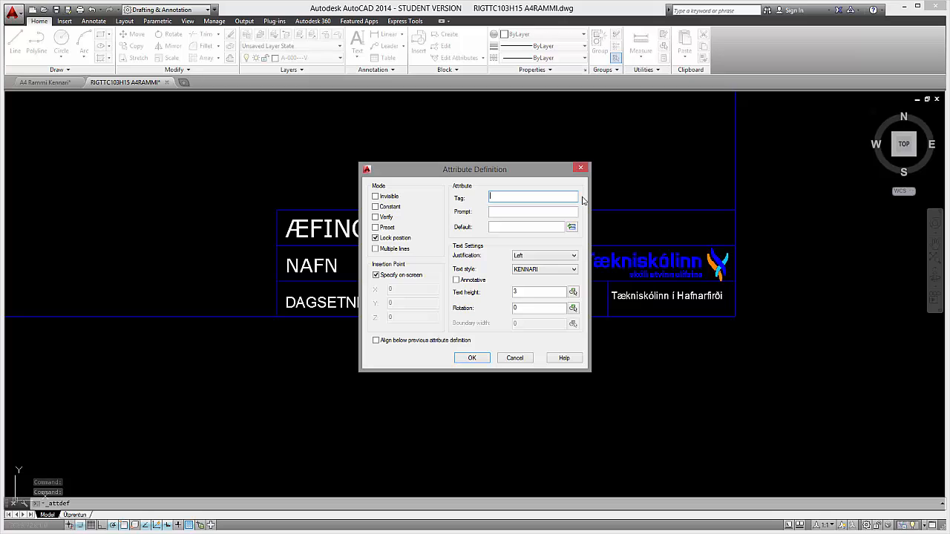
{"action": "type", "text": "MK"}
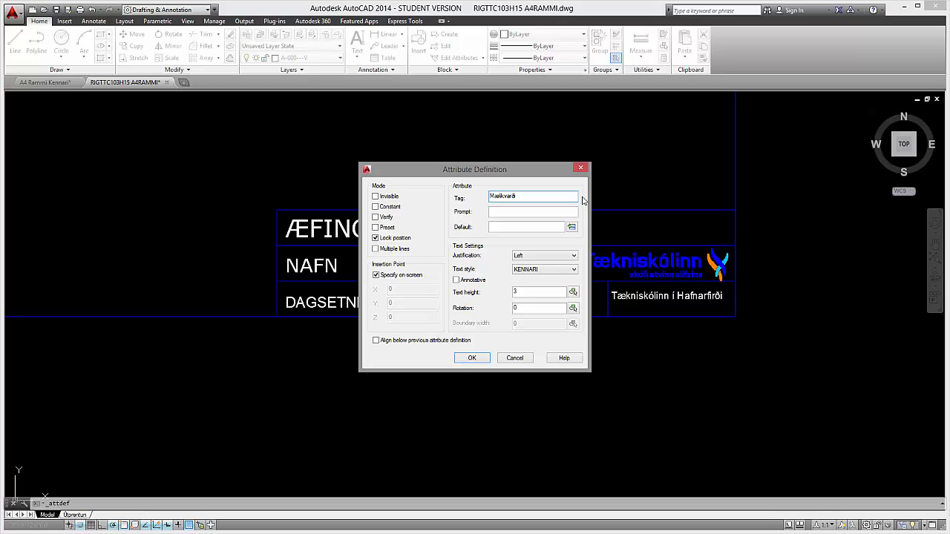
{"action": "left_click", "coordinate": [544, 227]}
{"action": "type", "text": "1:50"}
{"action": "left_click", "coordinate": [456, 280]}
{"action": "double_click", "coordinate": [533, 293]}
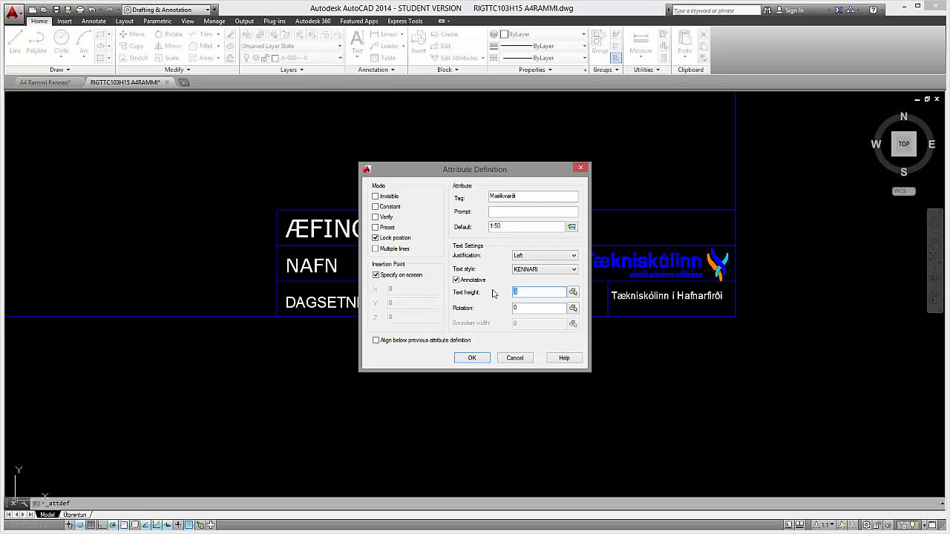
- Place the Mælikvarði attribute directly after the Mkv: label in the title block's bottom row
{"action": "left_click", "coordinate": [472, 357]}
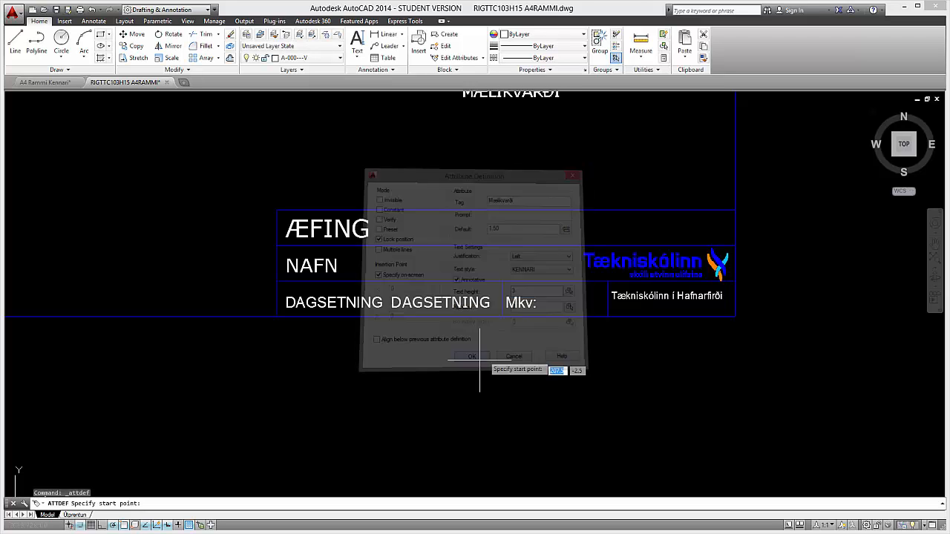
{"action": "scroll", "coordinate": [547, 329], "scroll_direction": "up", "scroll_amount": 6}
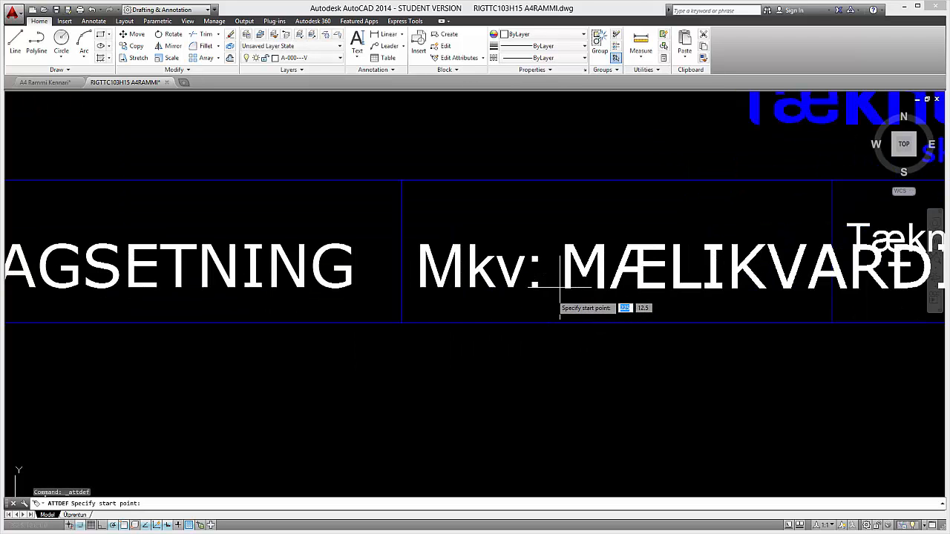
{"action": "scroll", "coordinate": [560, 290], "scroll_direction": "down", "scroll_amount": 5}
{"action": "scroll", "coordinate": [579, 312], "scroll_direction": "up", "scroll_amount": 2}
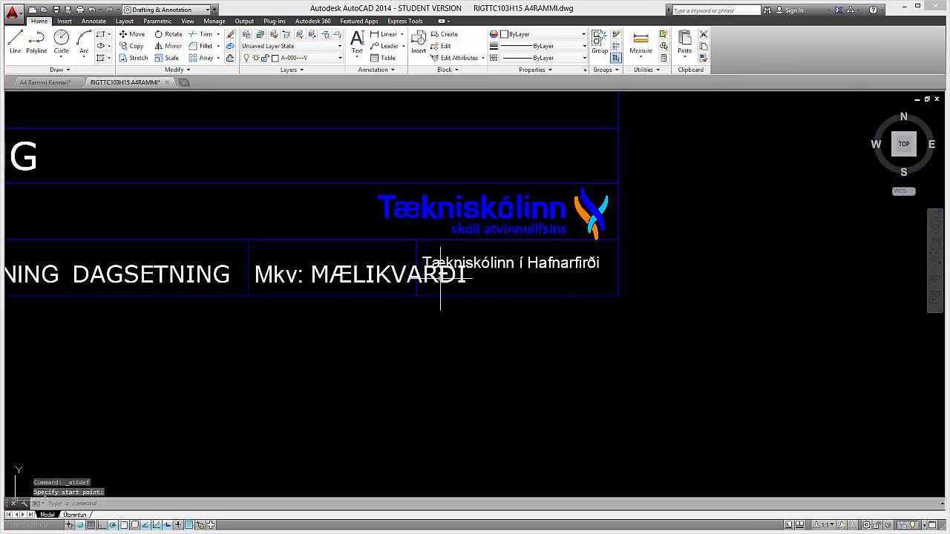
- Start a new attribute definition with tag Email and a placeholder e-mail address as its default
{"action": "scroll", "coordinate": [440, 280], "scroll_direction": "up", "scroll_amount": 3}
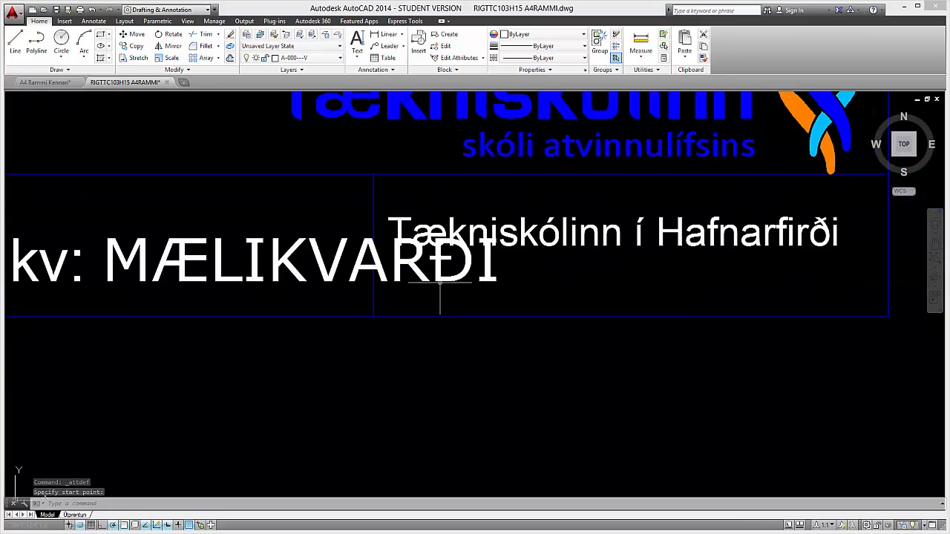
{"action": "left_click", "coordinate": [440, 282]}
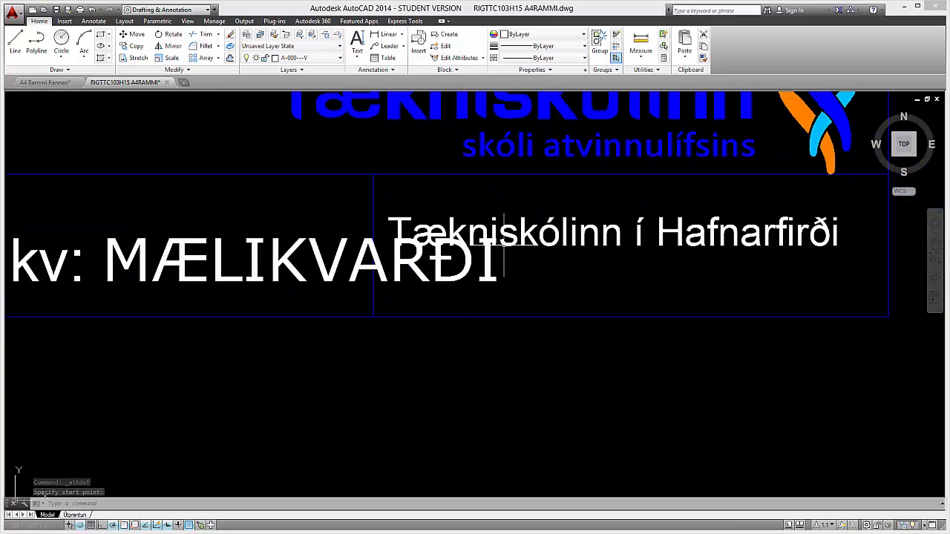
{"action": "left_click", "coordinate": [458, 70]}
{"action": "left_click", "coordinate": [416, 87]}
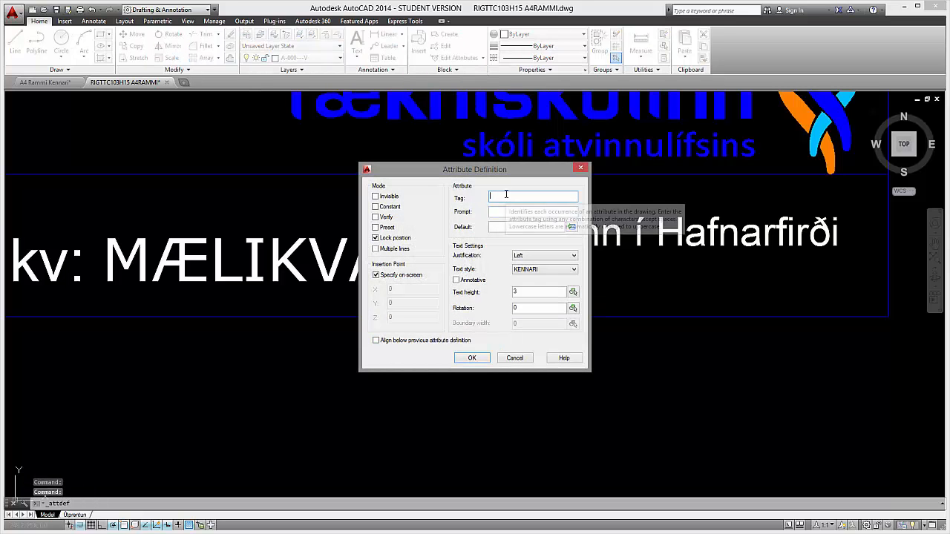
{"action": "type", "text": "Email"}
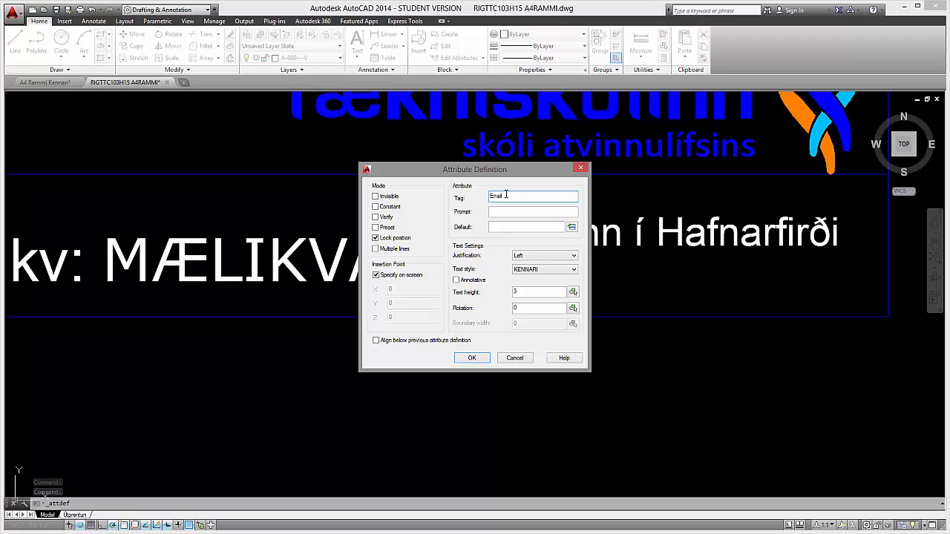
{"action": "left_click", "coordinate": [519, 230]}
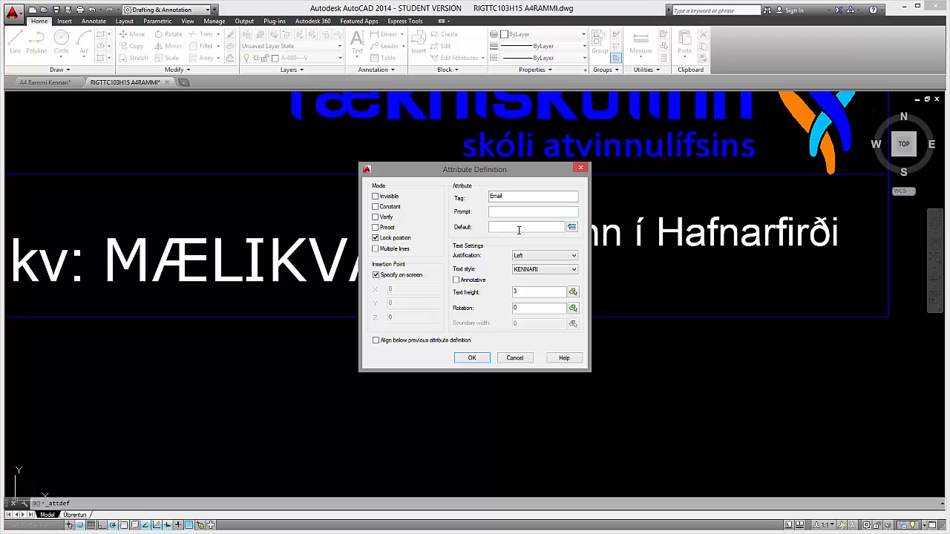
{"action": "type", "text": "email"}
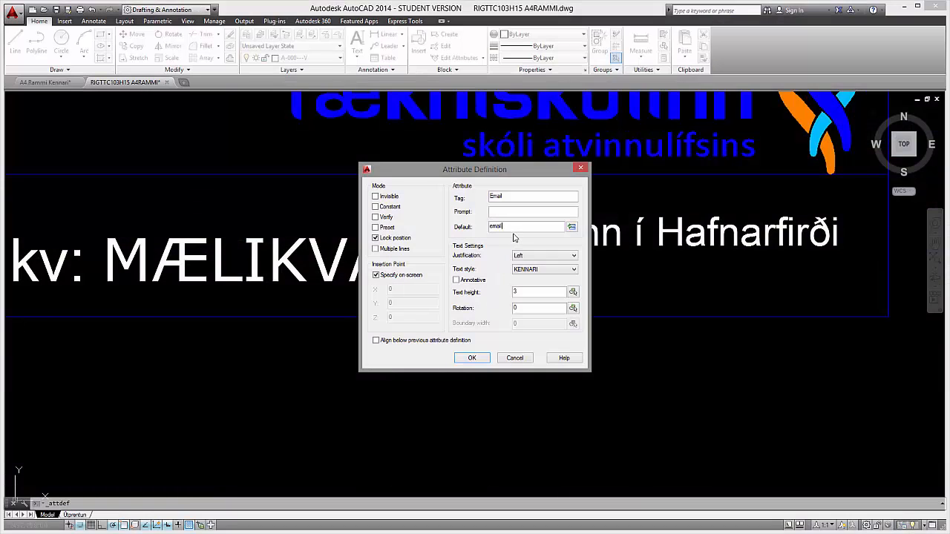
{"action": "type", "text": "@email.is"}
- Make the Email attribute annotative with text height 1.5 and place it directly beneath the Tækniskólinn í Hafnarfirði text in the title block
{"action": "double_click", "coordinate": [533, 294]}
{"action": "type", "text": "1.5"}
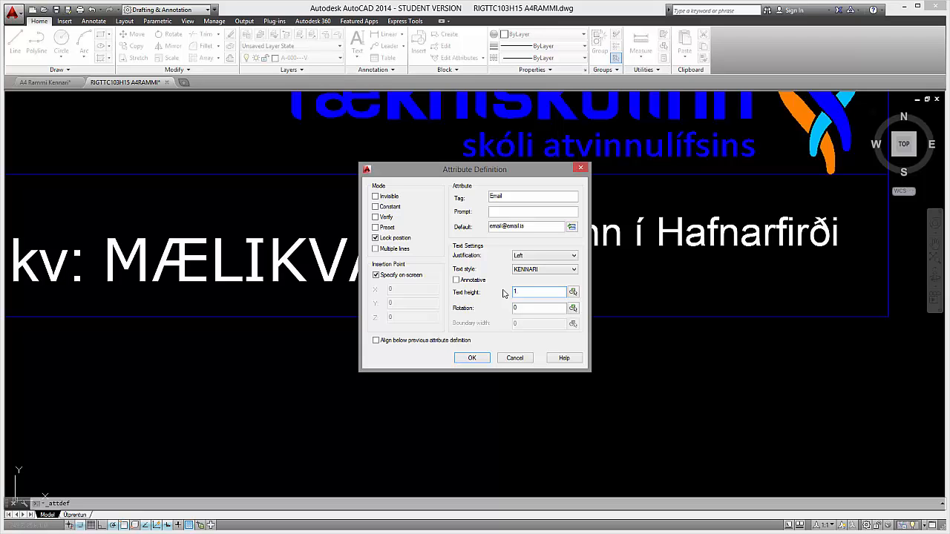
{"action": "left_click", "coordinate": [456, 280]}
{"action": "double_click", "coordinate": [513, 294]}
{"action": "left_click", "coordinate": [472, 357]}
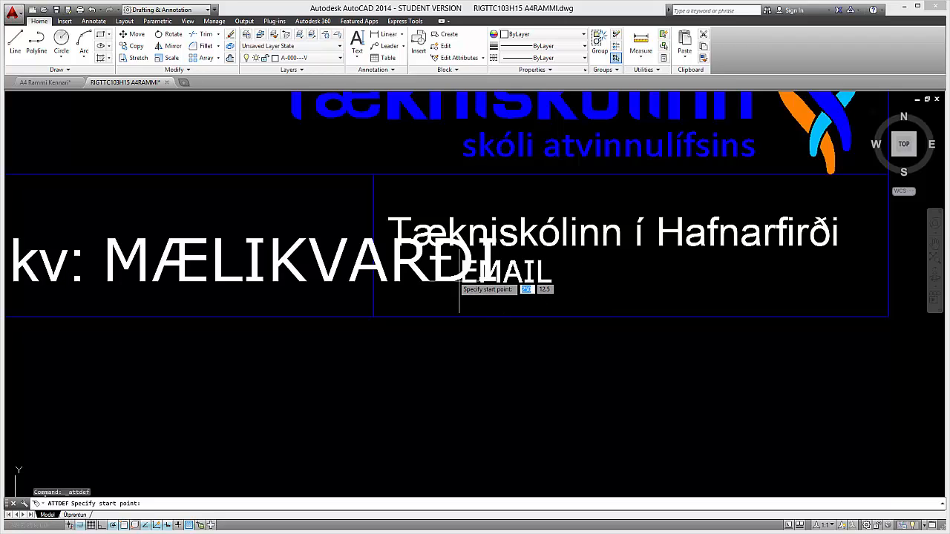
{"action": "left_click", "coordinate": [387, 284]}
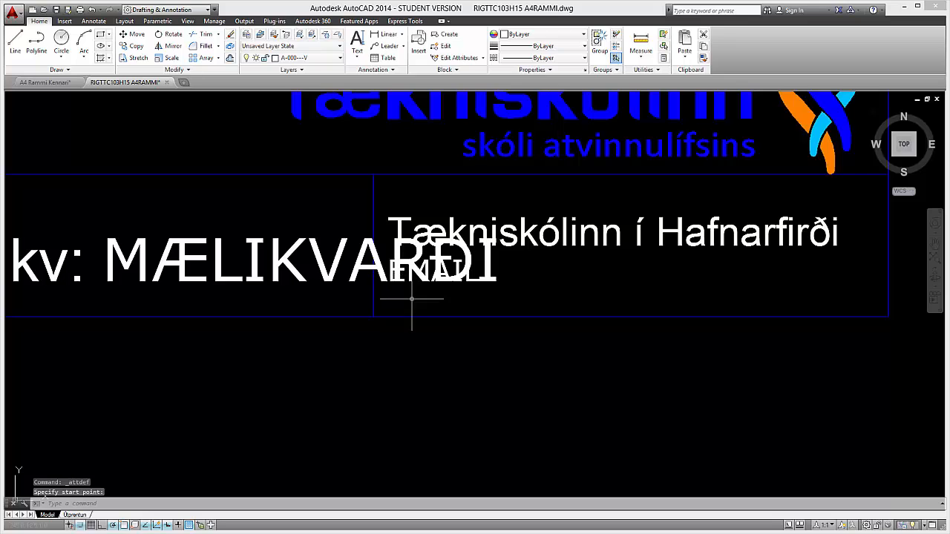
- Start a block definition named Teiknirammi RIG A4 with the description A4 TEIKNIRAMMI TTC103
{"action": "scroll", "coordinate": [403, 286], "scroll_direction": "down", "scroll_amount": 3}
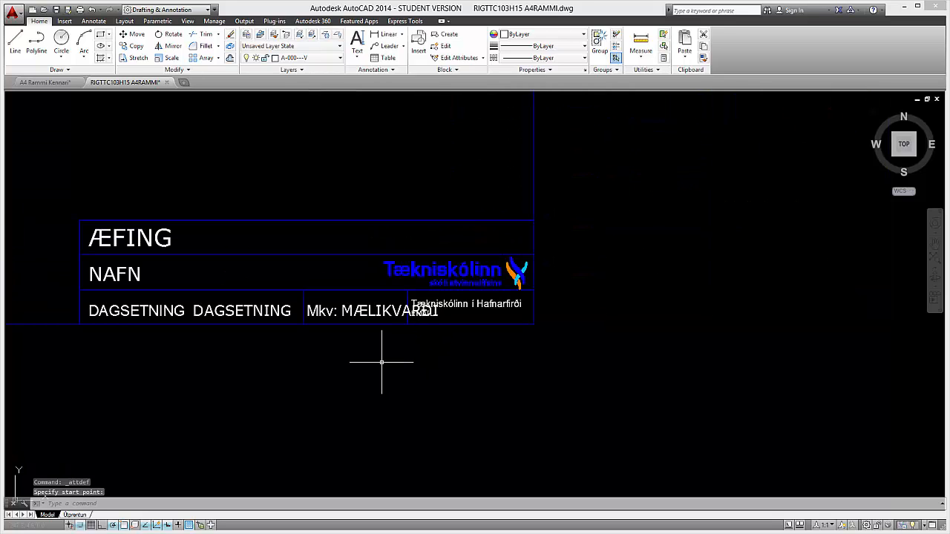
{"action": "scroll", "coordinate": [382, 363], "scroll_direction": "down", "scroll_amount": 4}
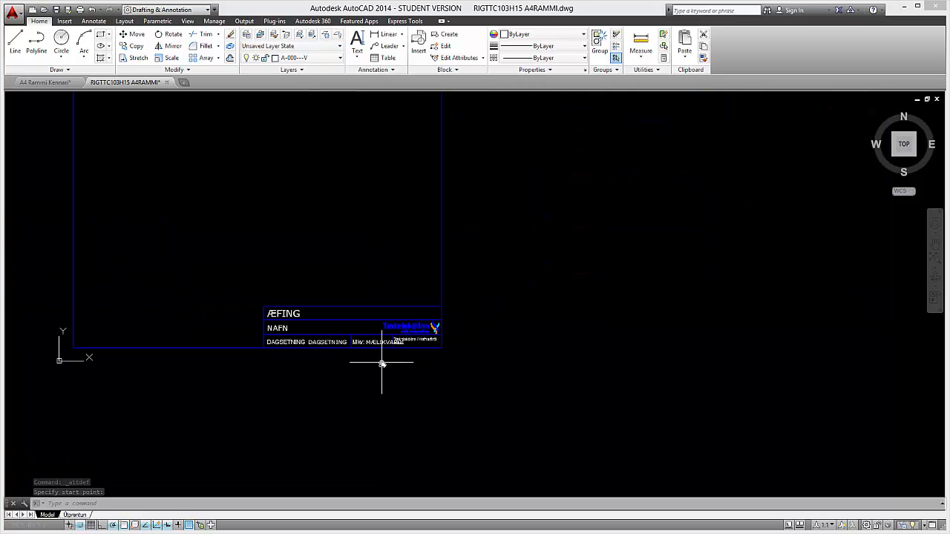
{"action": "middle_click_drag", "start_coordinate": [382, 365], "coordinate": [576, 419]}
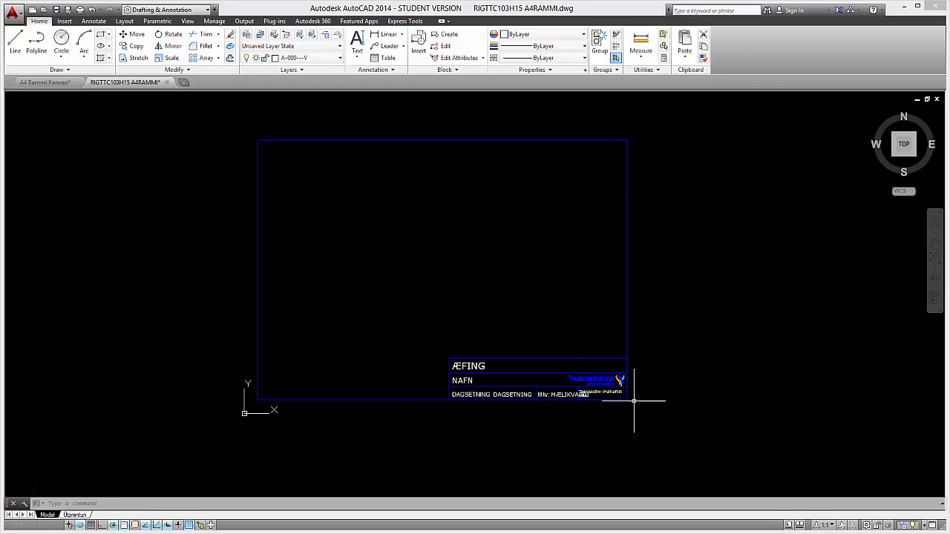
{"action": "left_click", "coordinate": [444, 34]}
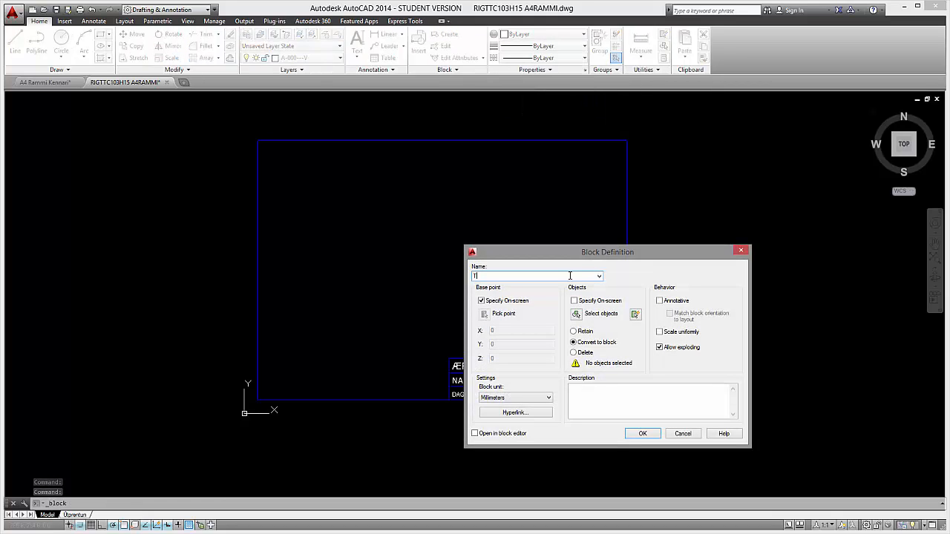
{"action": "type", "text": "Teikniramma RIG A4"}
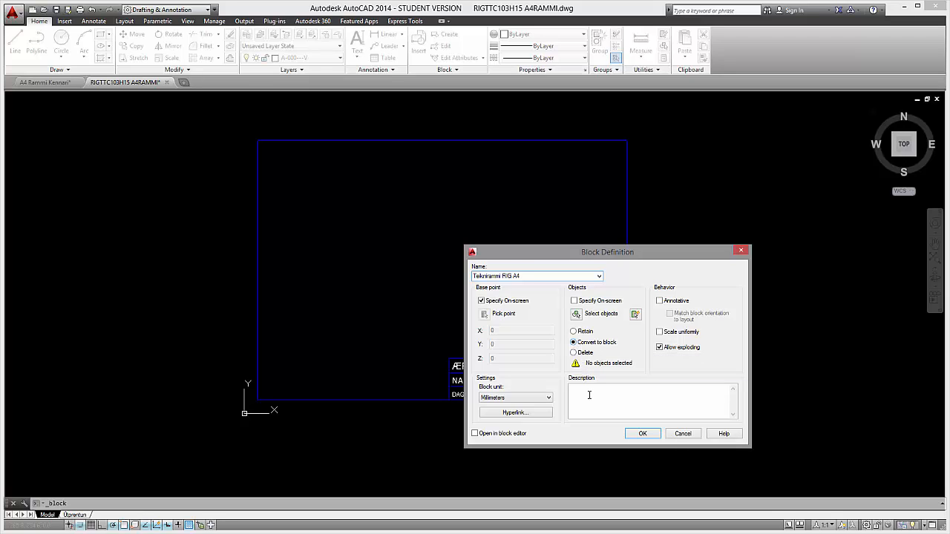
{"action": "left_click", "coordinate": [589, 400]}
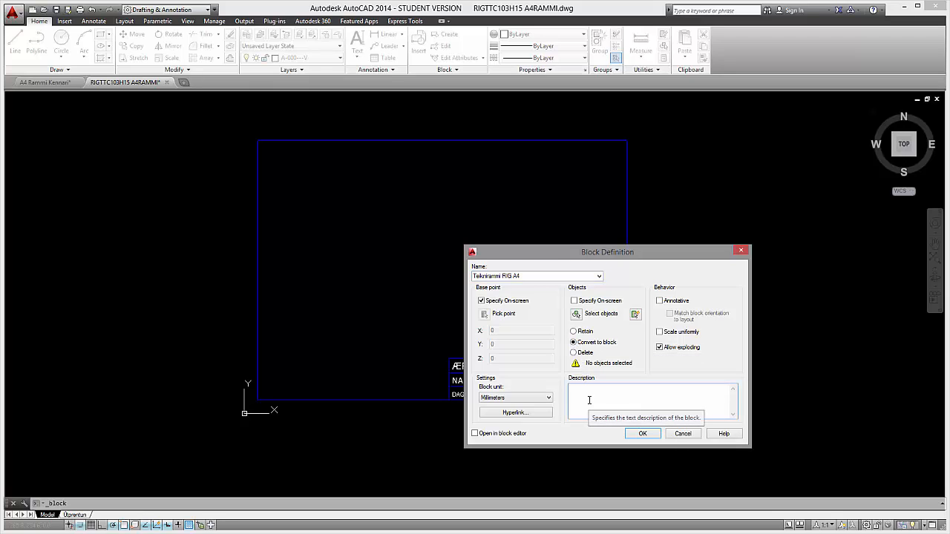
{"action": "type", "text": "A4 TEIKNIRAM"}
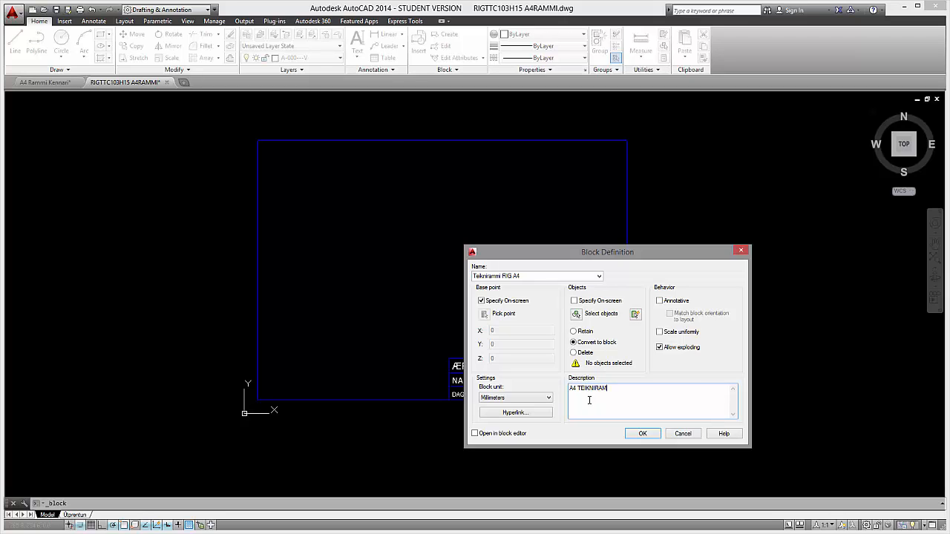
{"action": "type", "text": "MI TTC103"}
- Select the whole A4 frame with its title block, logo and attributes as the block's objects
{"action": "left_click", "coordinate": [643, 433]}
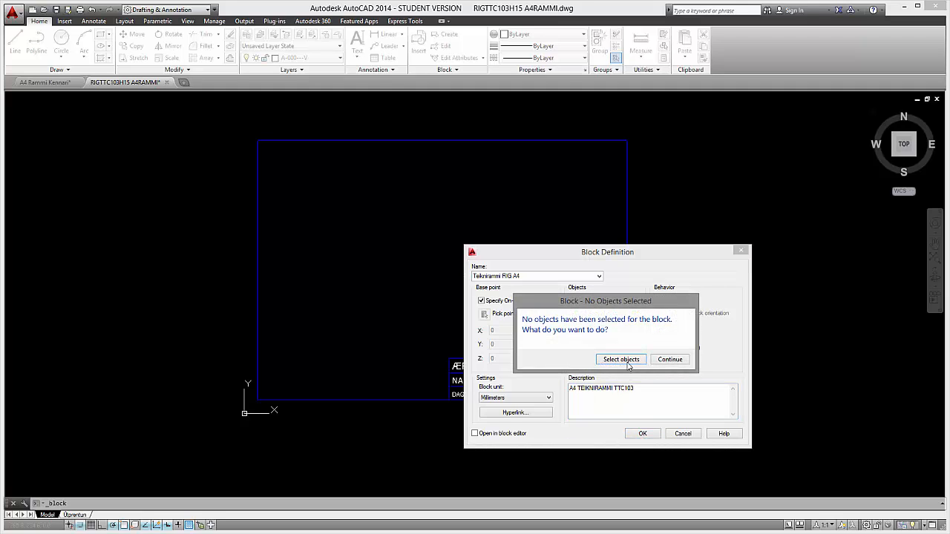
{"action": "left_click", "coordinate": [621, 359]}
{"action": "left_click", "coordinate": [673, 120]}
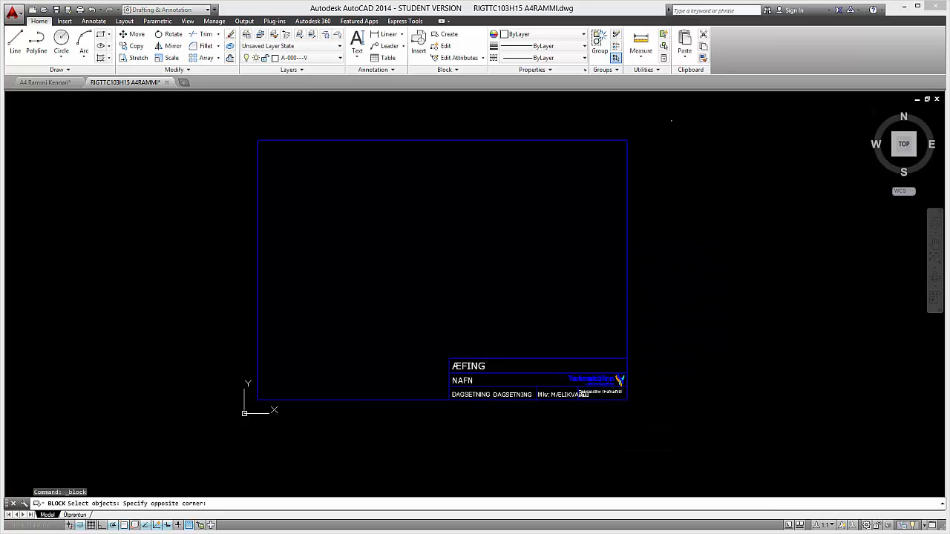
{"action": "left_click", "coordinate": [222, 441]}
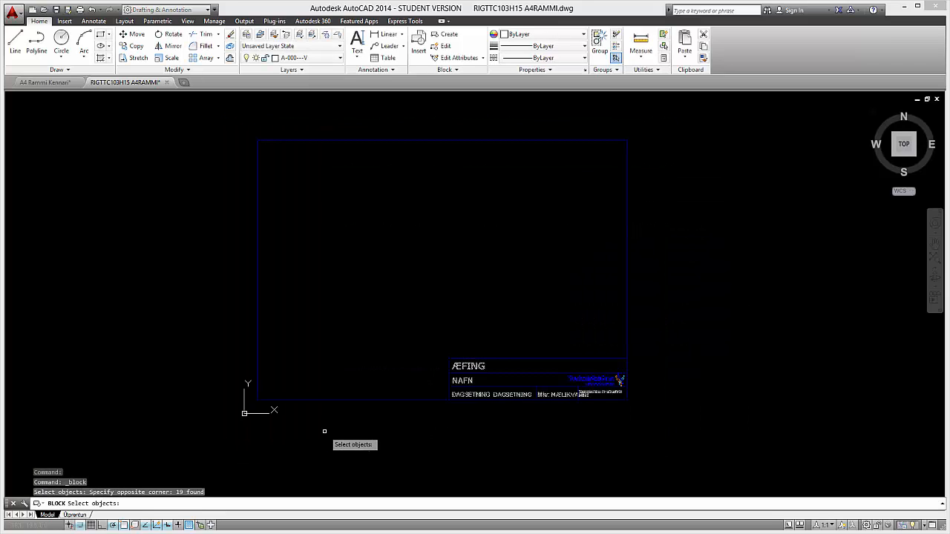
{"action": "key", "text": "Return"}
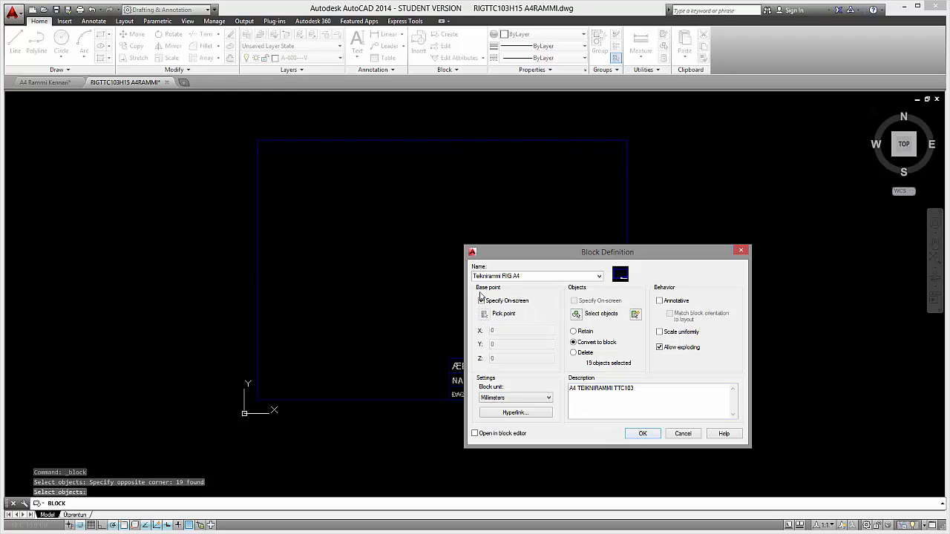
- Create the block with its base point at the frame's lower-right corner, accepting the default attribute values
{"action": "left_click", "coordinate": [643, 435]}
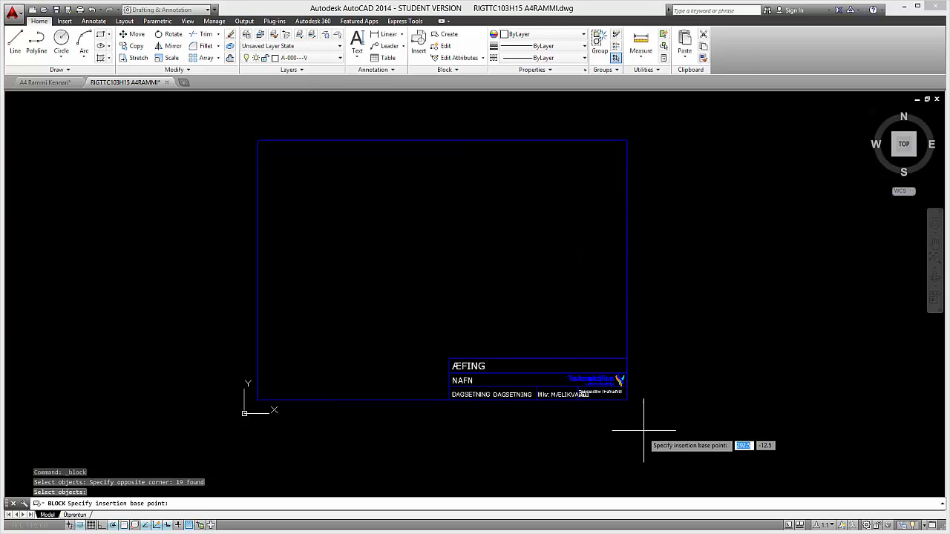
{"action": "left_click", "coordinate": [626, 398]}
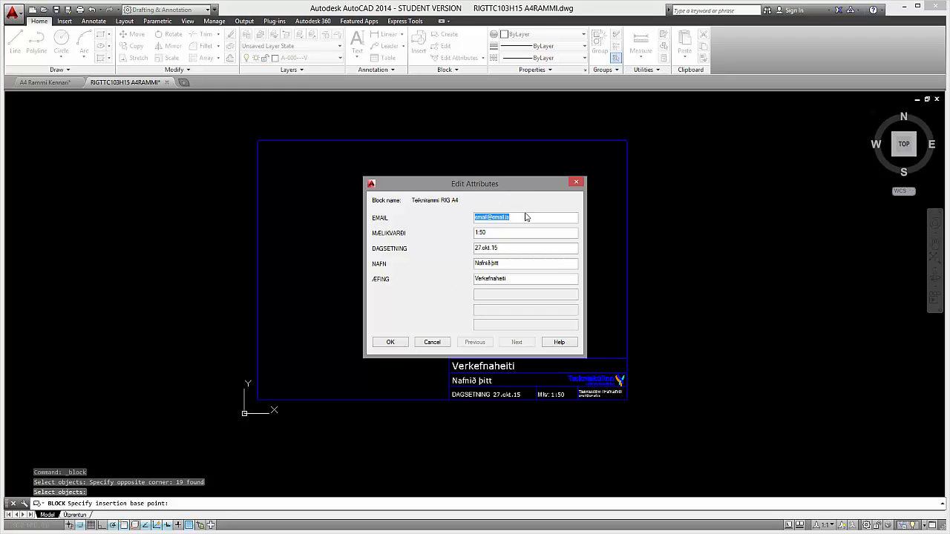
{"action": "left_click", "coordinate": [396, 344]}
- Set the frame block's ÆFING attribute to Teiknirammi using ATTEDIT, and save the drawing
{"action": "scroll", "coordinate": [551, 405], "scroll_direction": "up", "scroll_amount": 4}
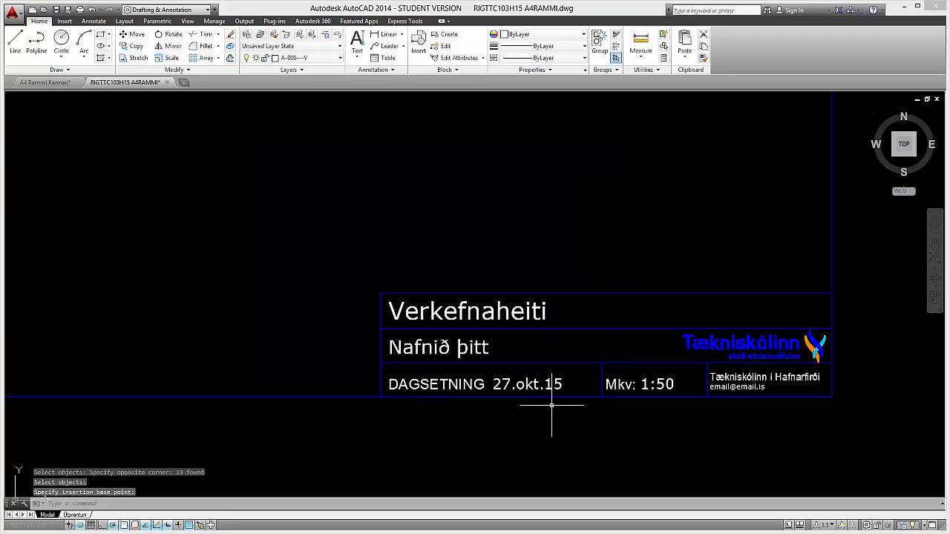
{"action": "scroll", "coordinate": [664, 380], "scroll_direction": "down", "scroll_amount": 2}
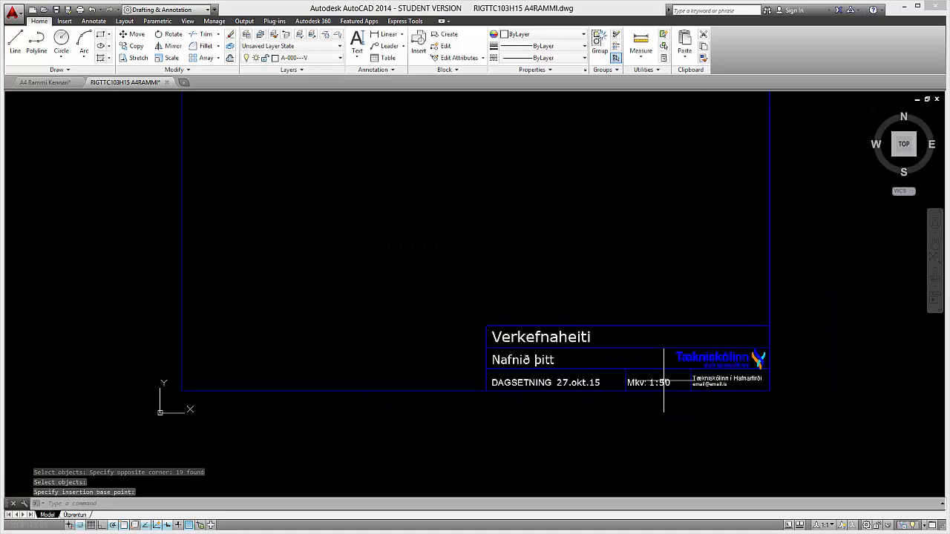
{"action": "scroll", "coordinate": [636, 352], "scroll_direction": "down", "scroll_amount": 2}
{"action": "middle_click_drag", "start_coordinate": [610, 272], "coordinate": [522, 306]}
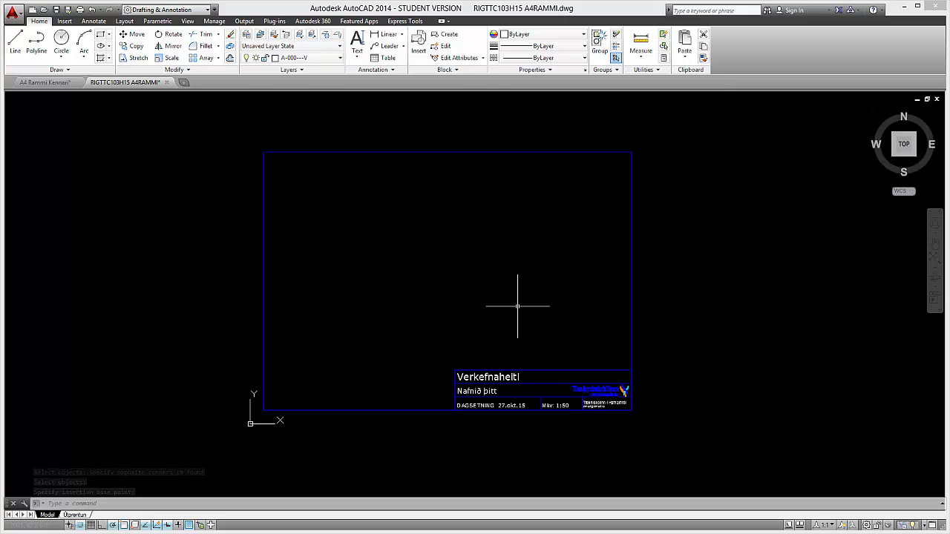
{"action": "type", "text": "ATE"}
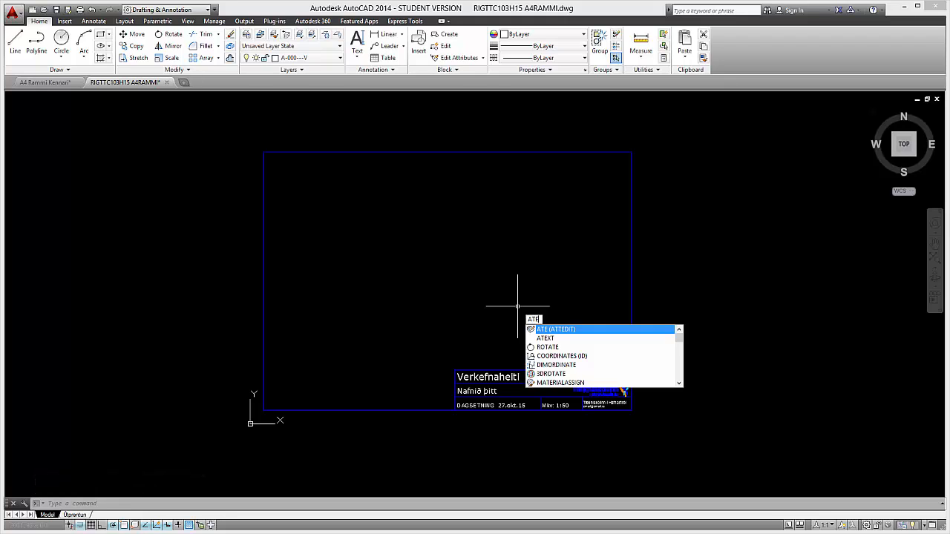
{"action": "key", "text": "Return"}
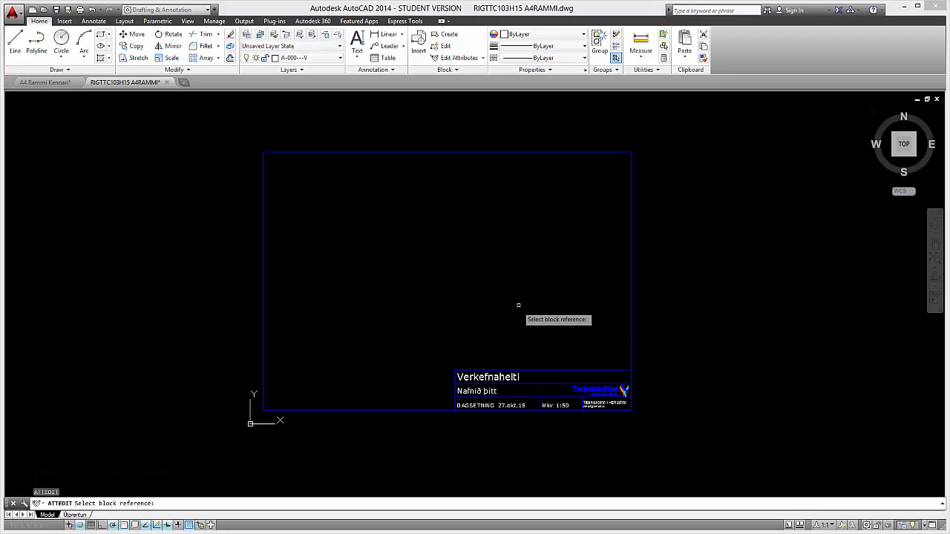
{"action": "left_click", "coordinate": [499, 370]}
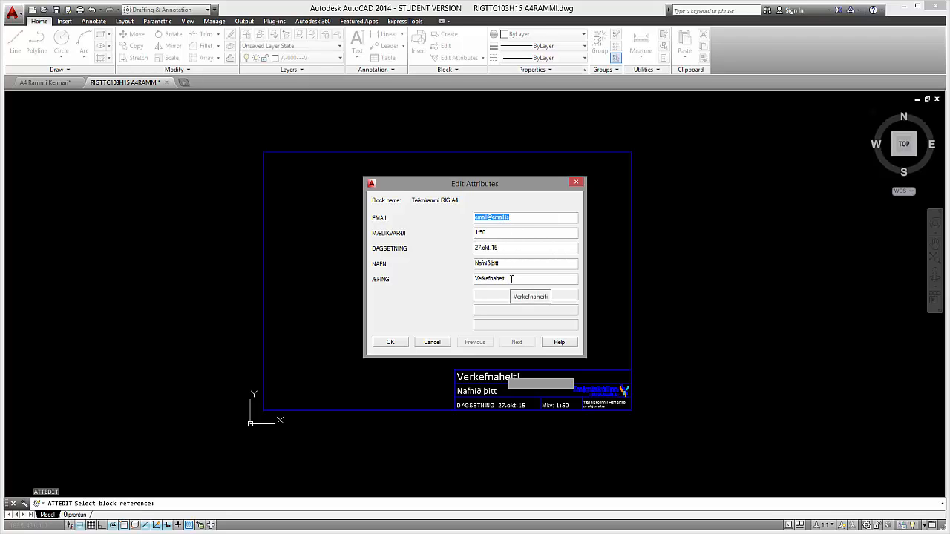
{"action": "left_click_drag", "start_coordinate": [512, 279], "coordinate": [449, 283]}
{"action": "type", "text": "T"}
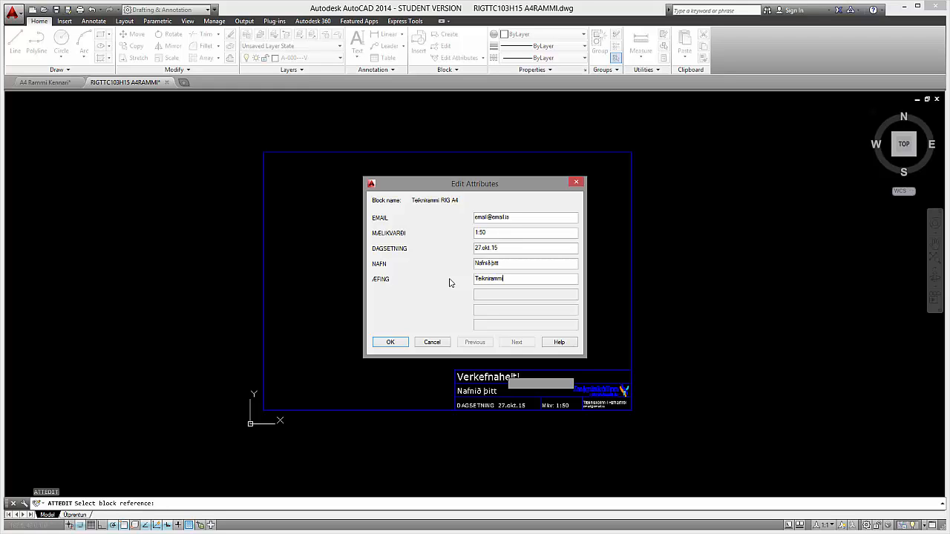
{"action": "type", "text": "eiknirammi"}
{"action": "left_click", "coordinate": [389, 342]}
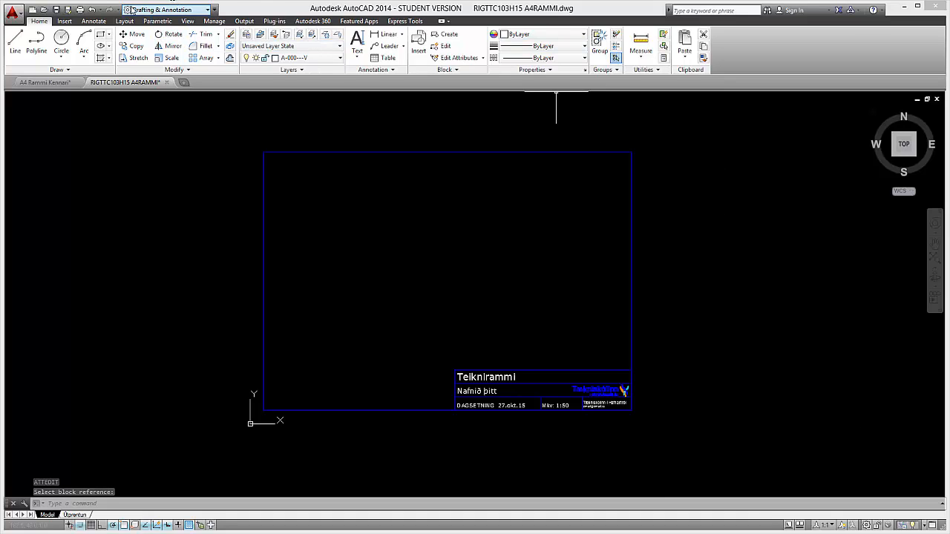
{"action": "left_click", "coordinate": [55, 9]}
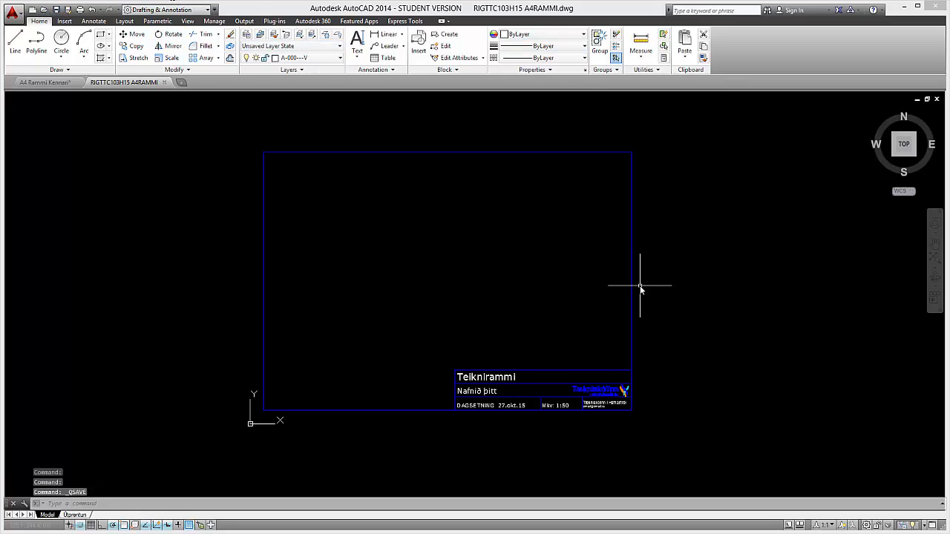